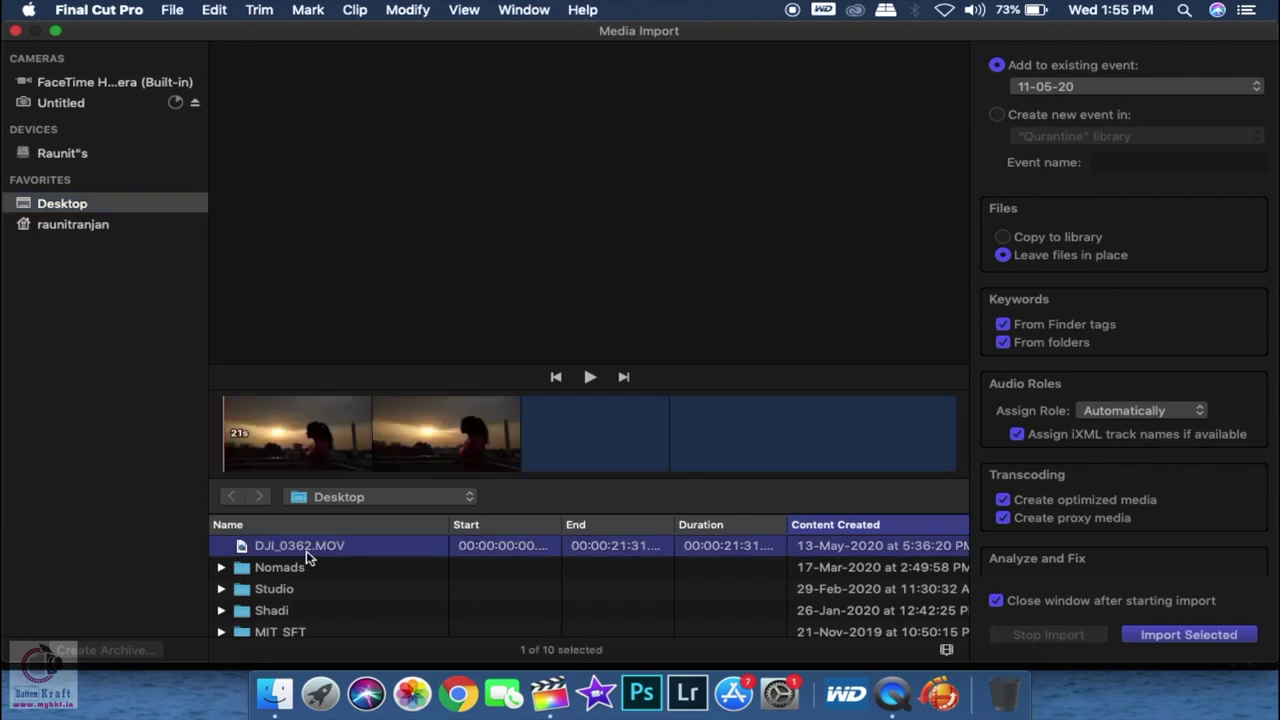
# Import DJI_0362.MOV into the 11-05-20 event and create an untitled project with the default 1080i HD, 1920x1080, 25i settings
pyautogui.click(1160, 636)
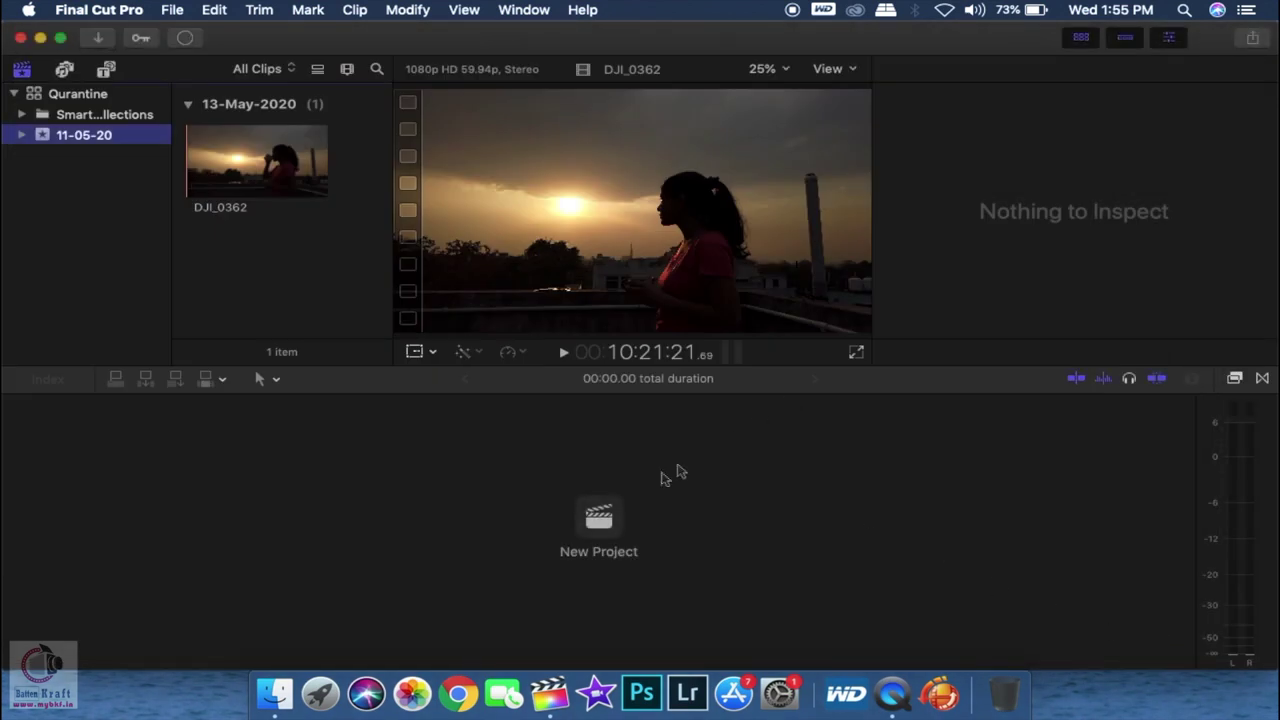
pyautogui.click(599, 518)
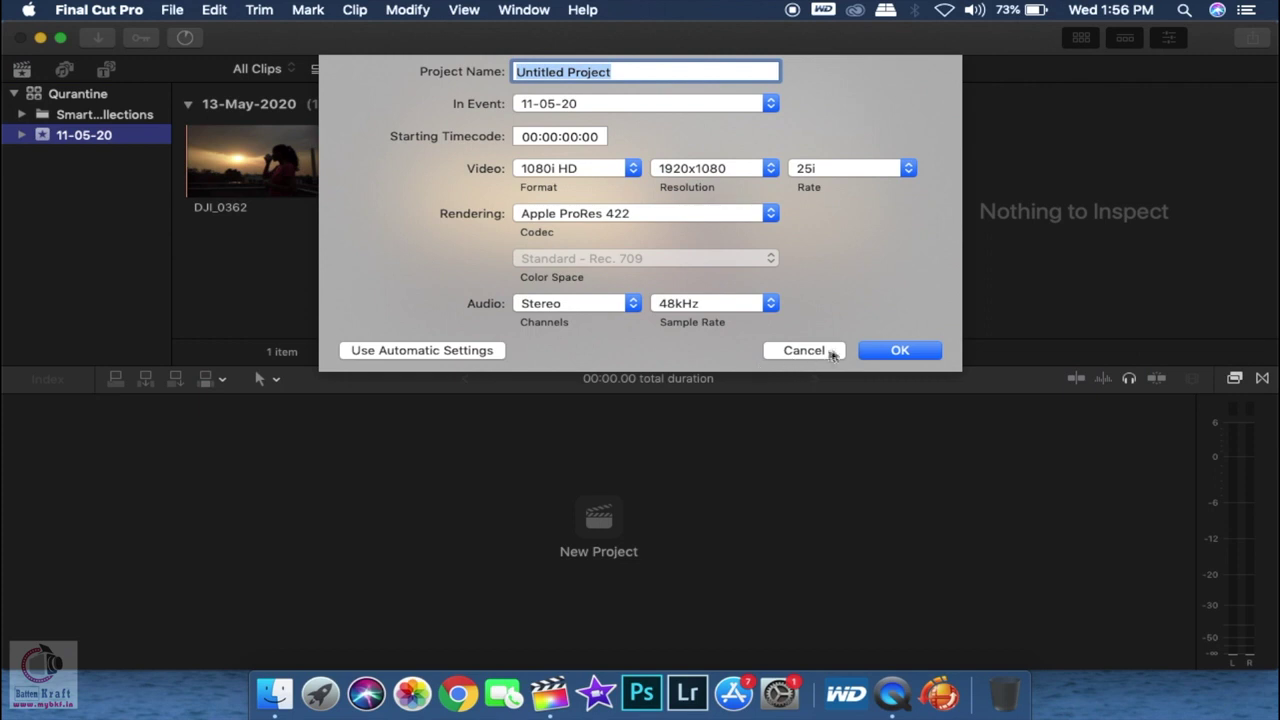
pyautogui.click(878, 349)
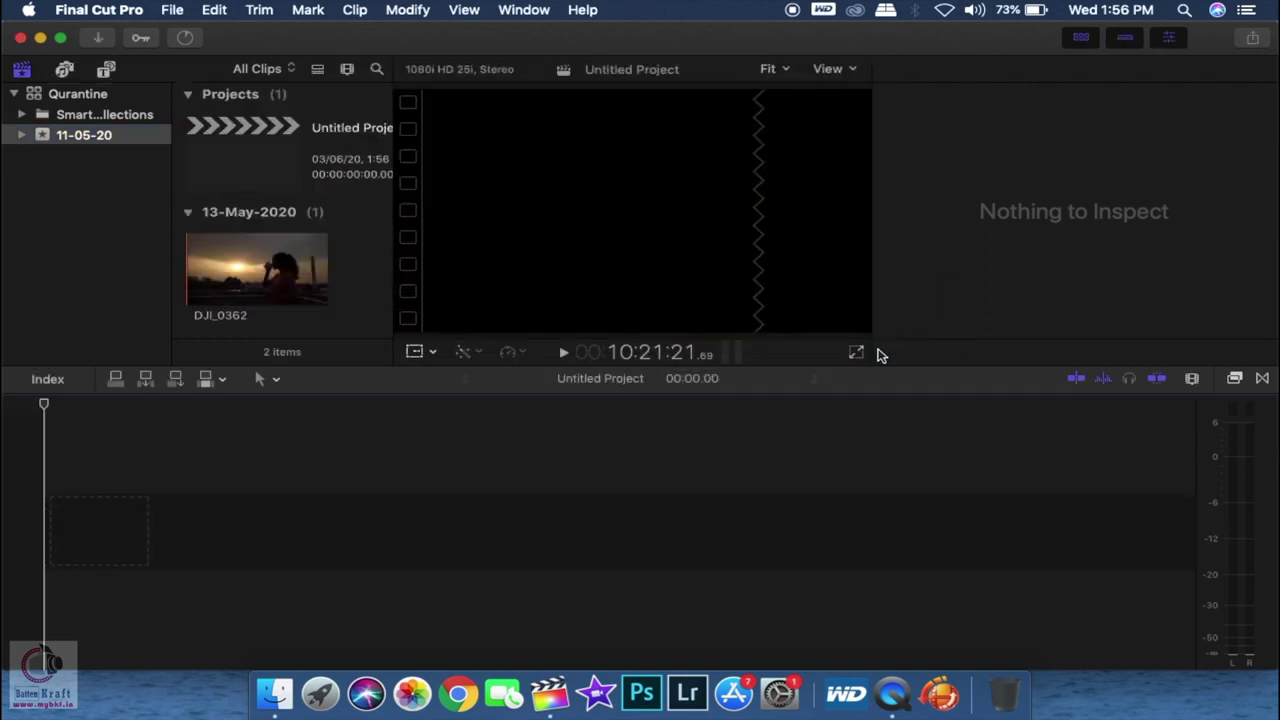
# Place the whole DJI_0362 clip at the start of the empty timeline and look through its video properties
pyautogui.click(276, 264)
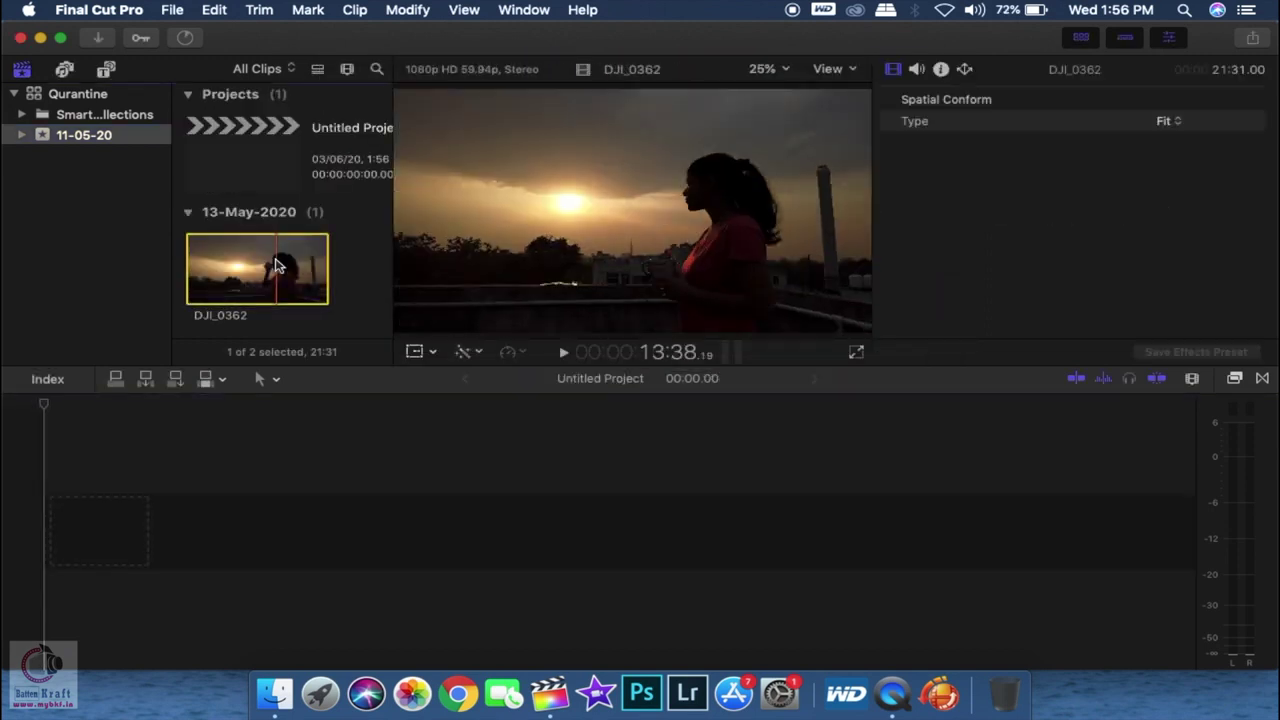
pyautogui.moveTo(258, 265); pyautogui.dragTo(91, 531)
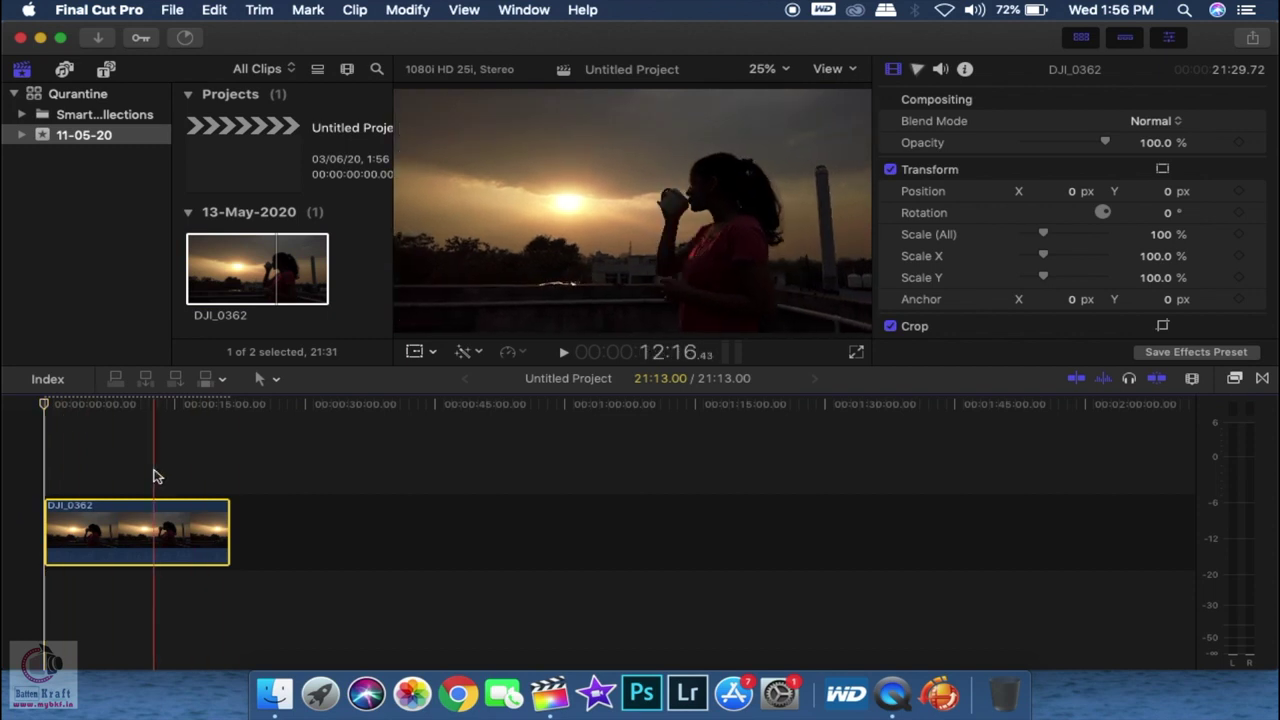
pyautogui.scroll(-3, 975, 236)
pyautogui.scroll(-3, 971, 234)
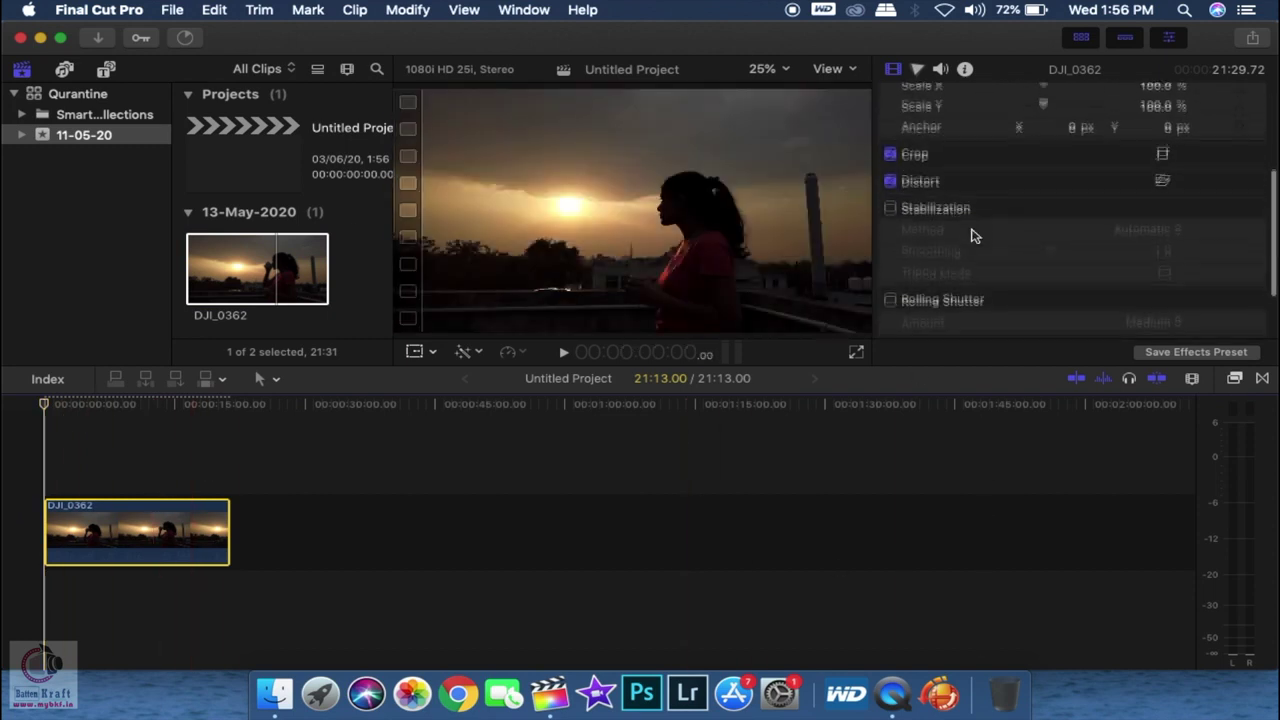
pyautogui.scroll(5, 971, 234)
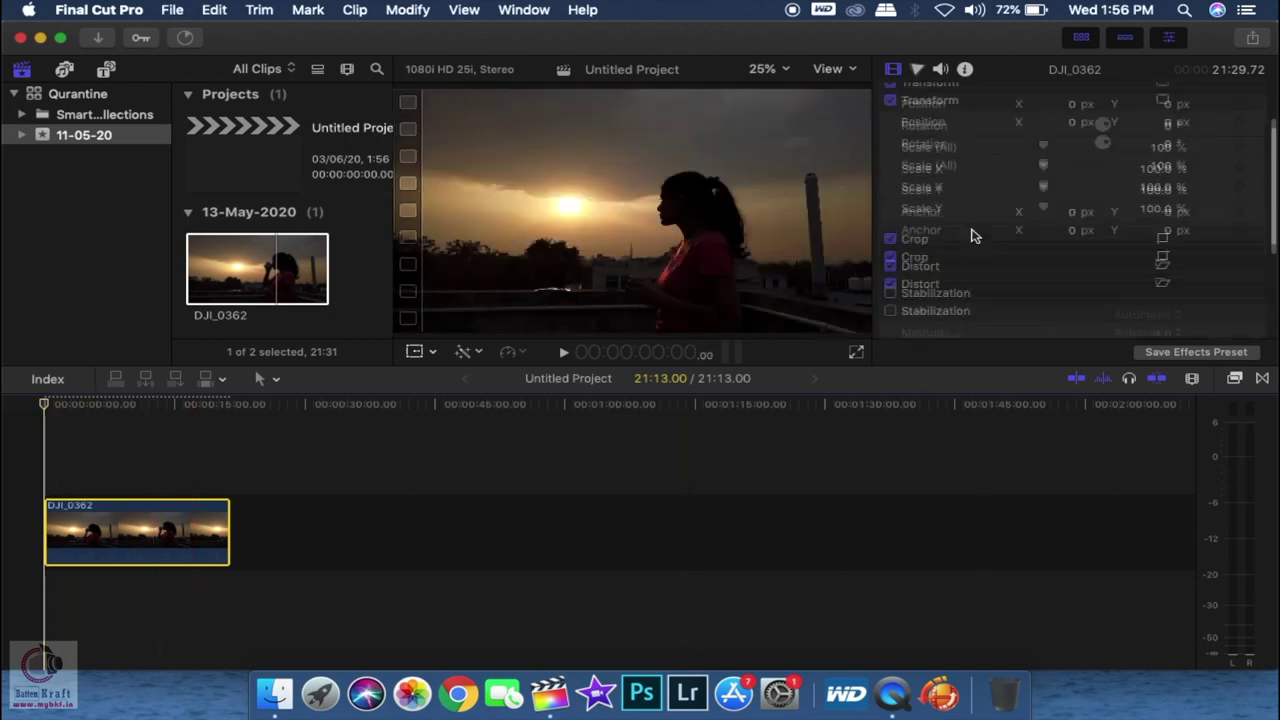
# Show the clip's color corrections, park the playhead at about 6:16, and add a Color Board correction
pyautogui.click(917, 70)
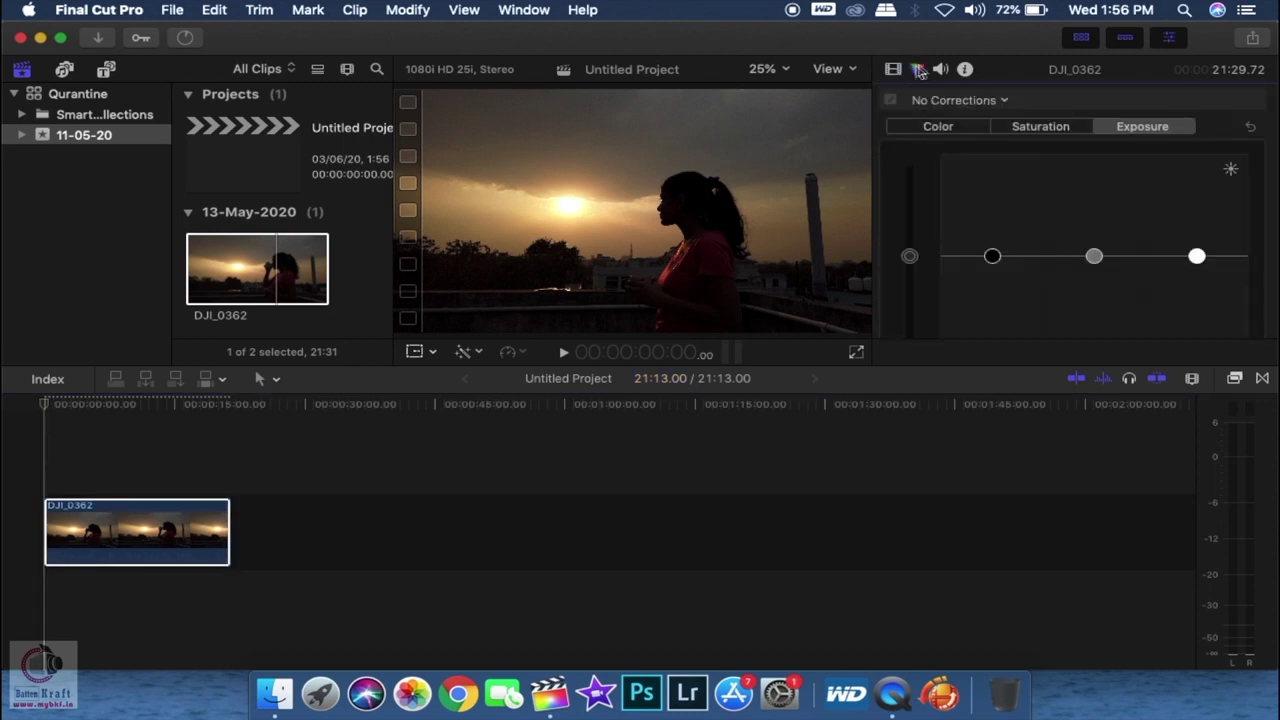
pyautogui.click(46, 403)
pyautogui.click(103, 404)
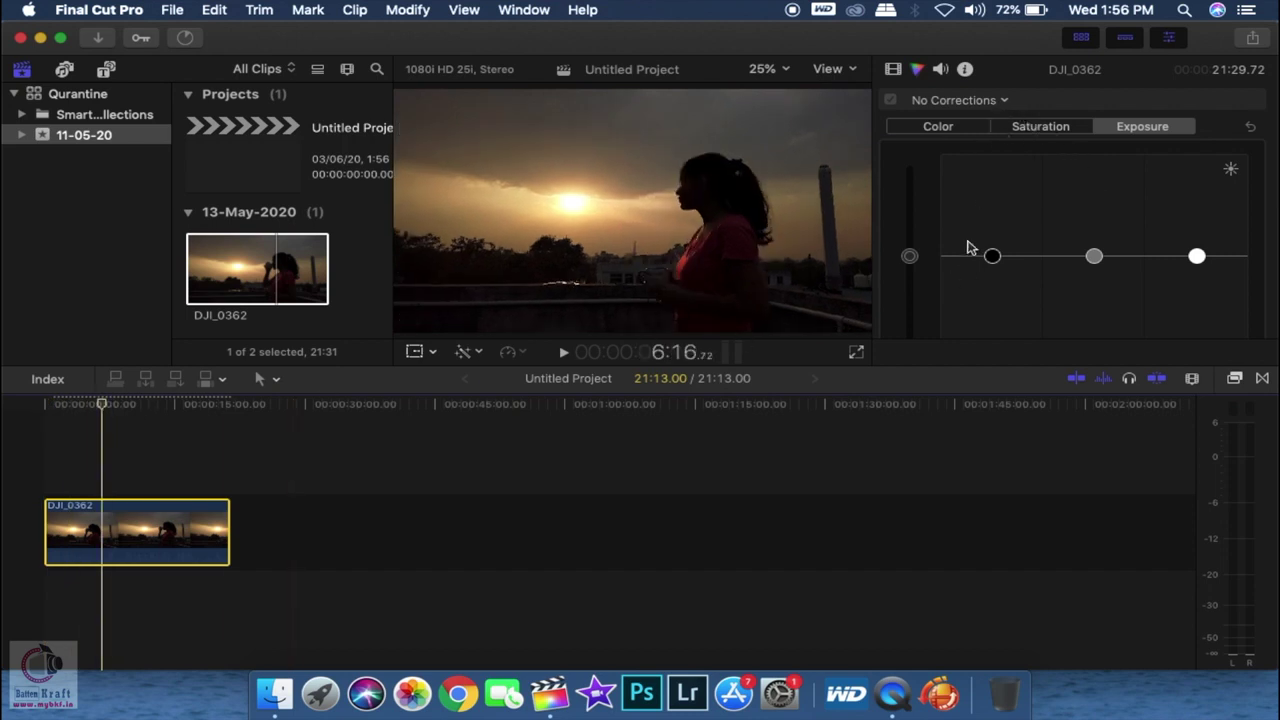
pyautogui.moveTo(916, 252)
pyautogui.mouseDown()
pyautogui.moveTo(918, 218)
pyautogui.moveTo(918, 252)
pyautogui.mouseUp()
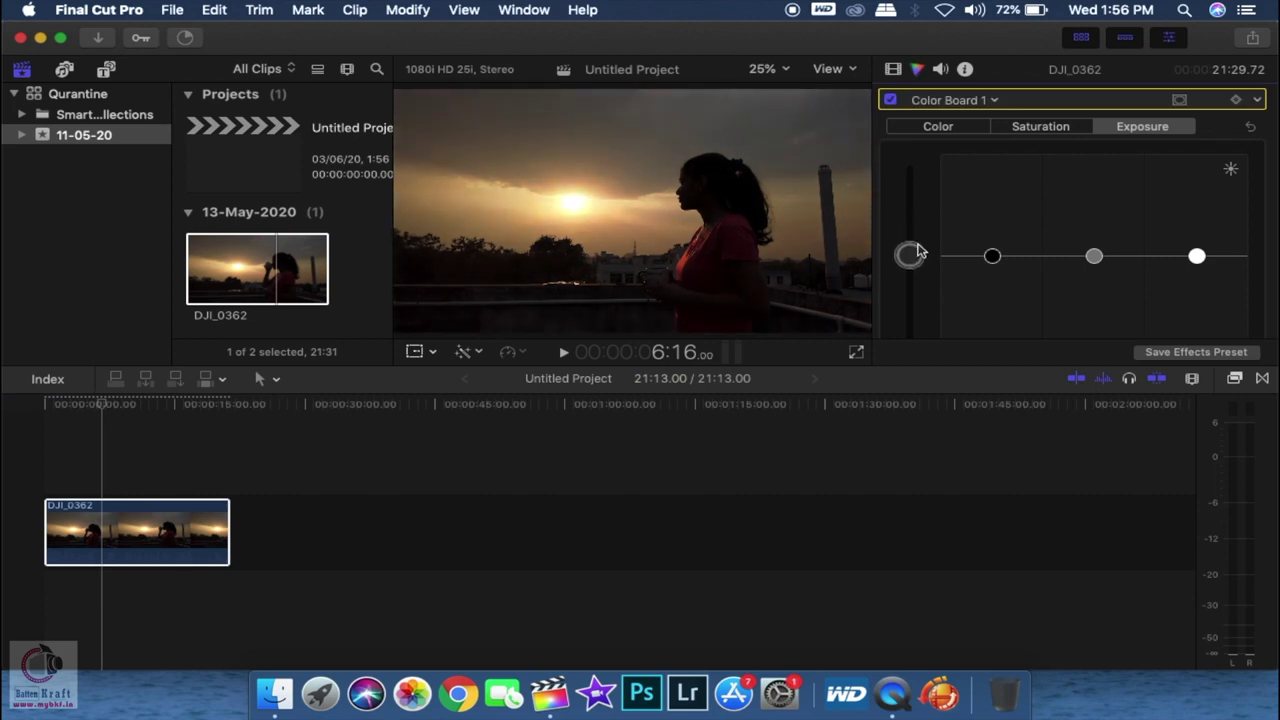
# Add a Color Wheels correction to the clip and switch the editing window to full screen
pyautogui.click(976, 104)
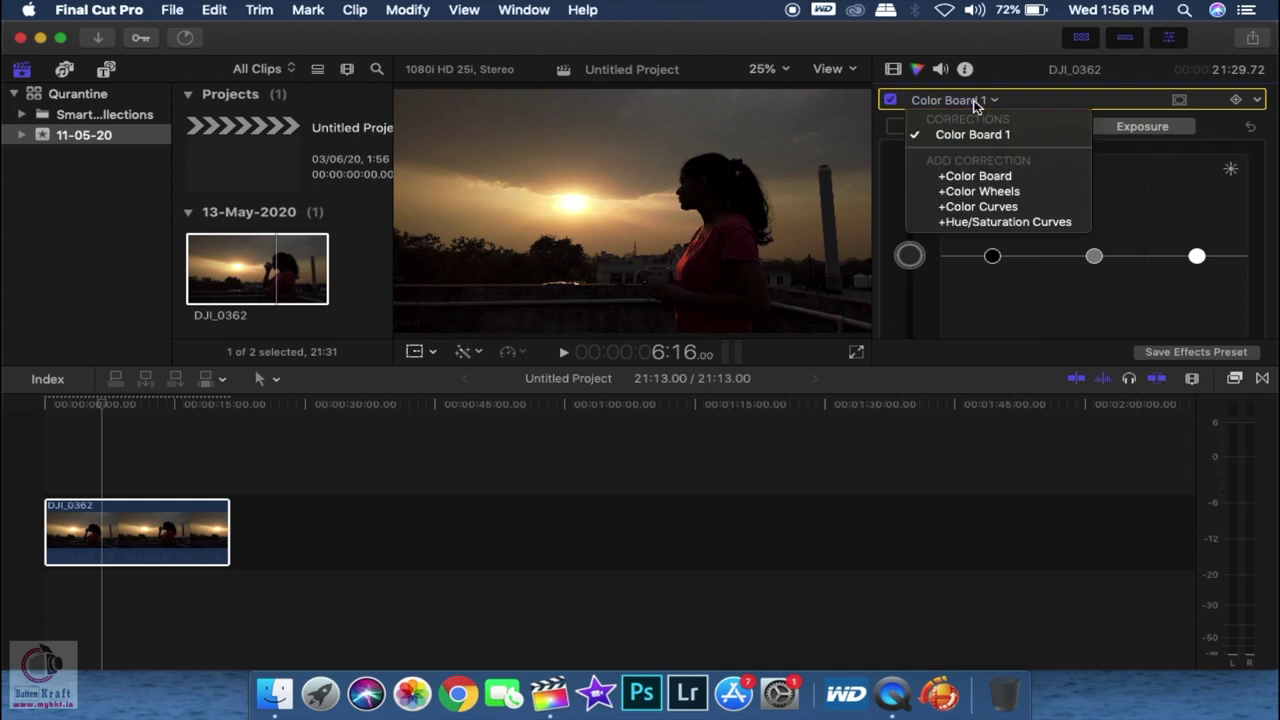
pyautogui.click(974, 194)
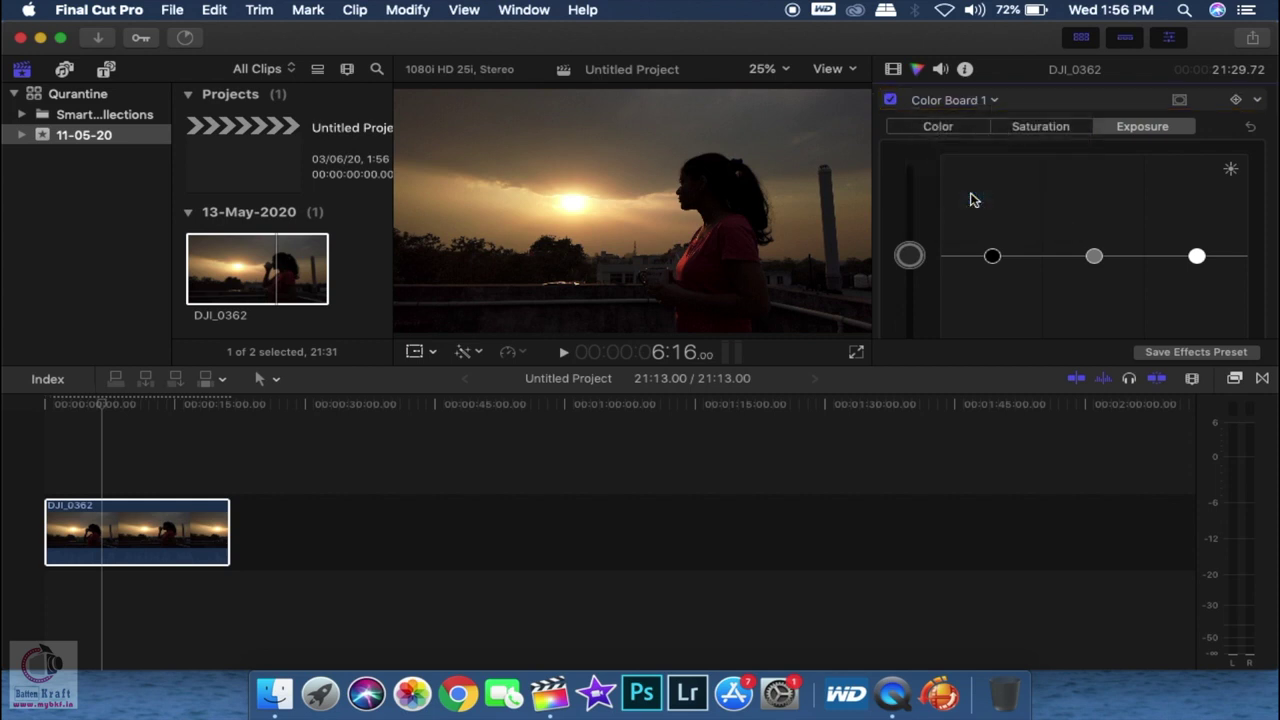
pyautogui.scroll(-3, 980, 240)
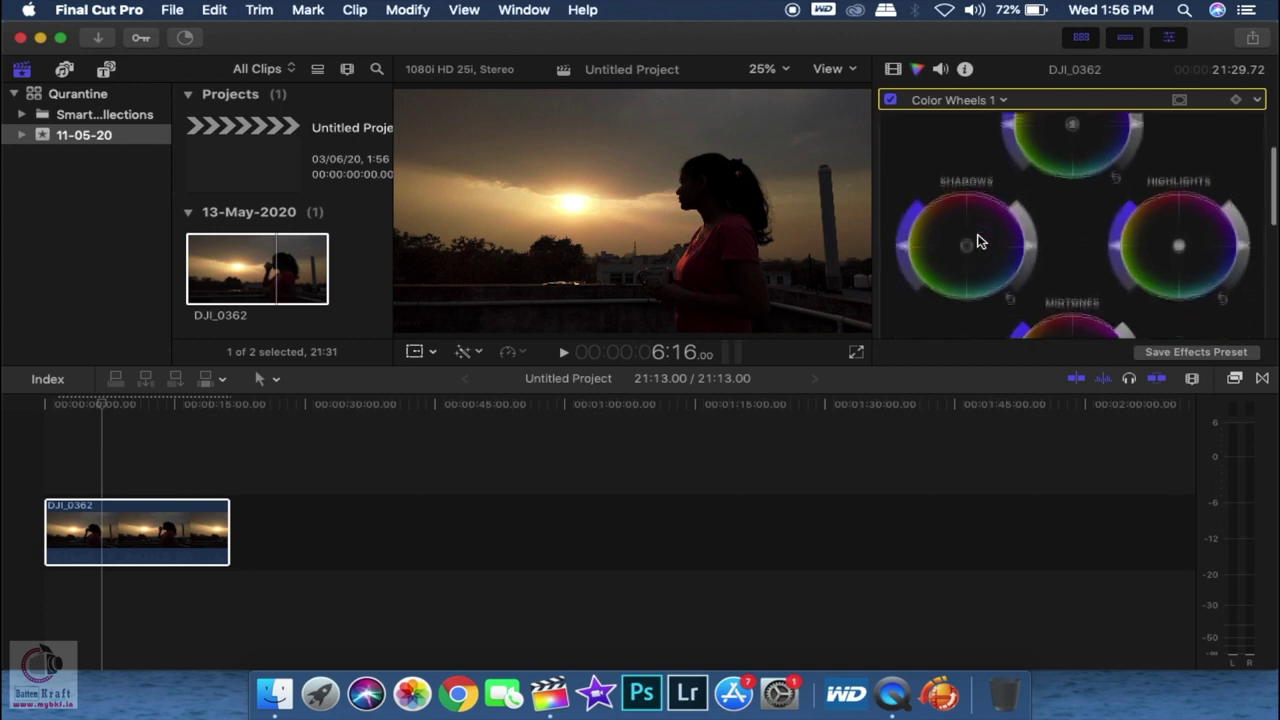
pyautogui.scroll(-5, 980, 240)
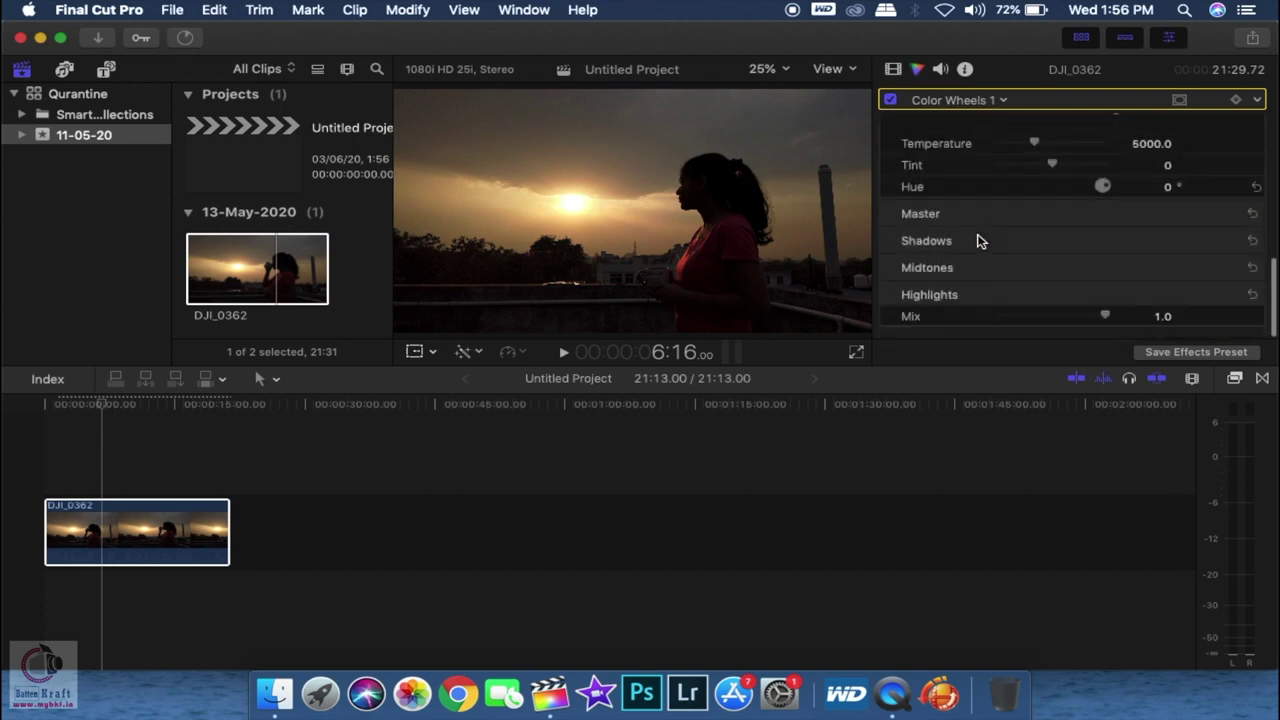
pyautogui.click(60, 38)
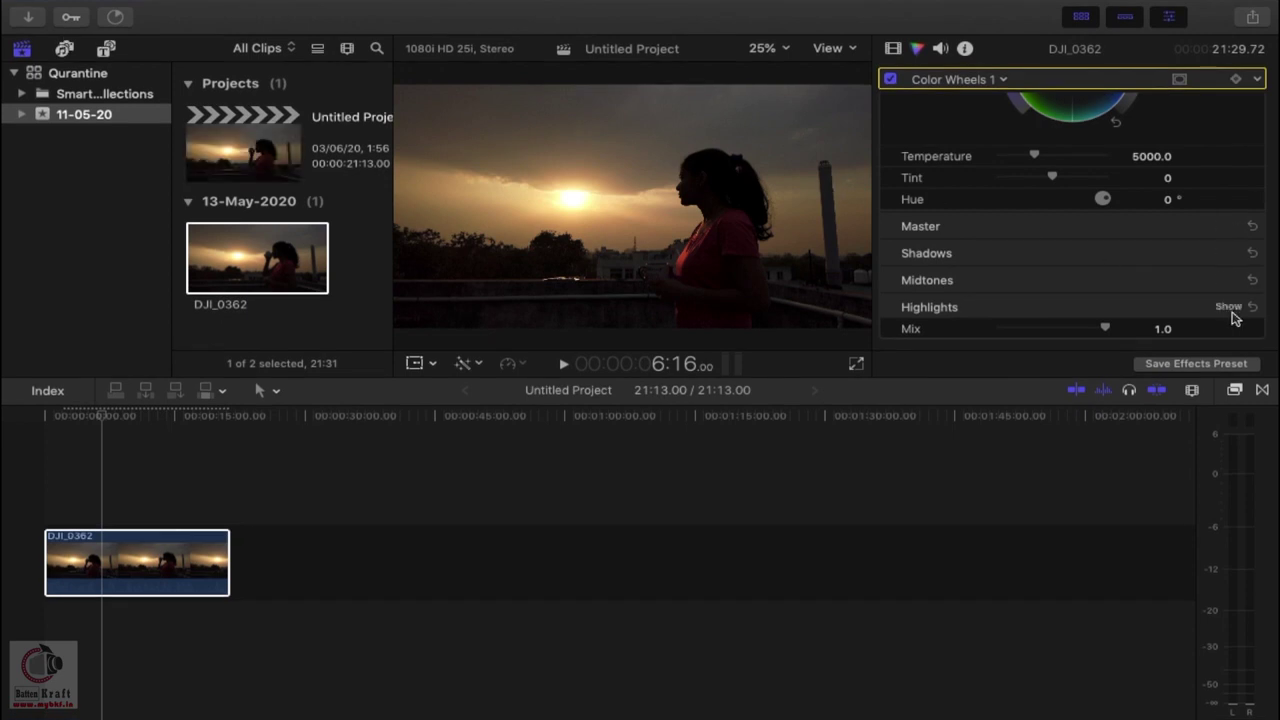
# Set the Color Wheels shadows to saturation 1.56 and brightness +0.01
pyautogui.scroll(-2, 1130, 264)
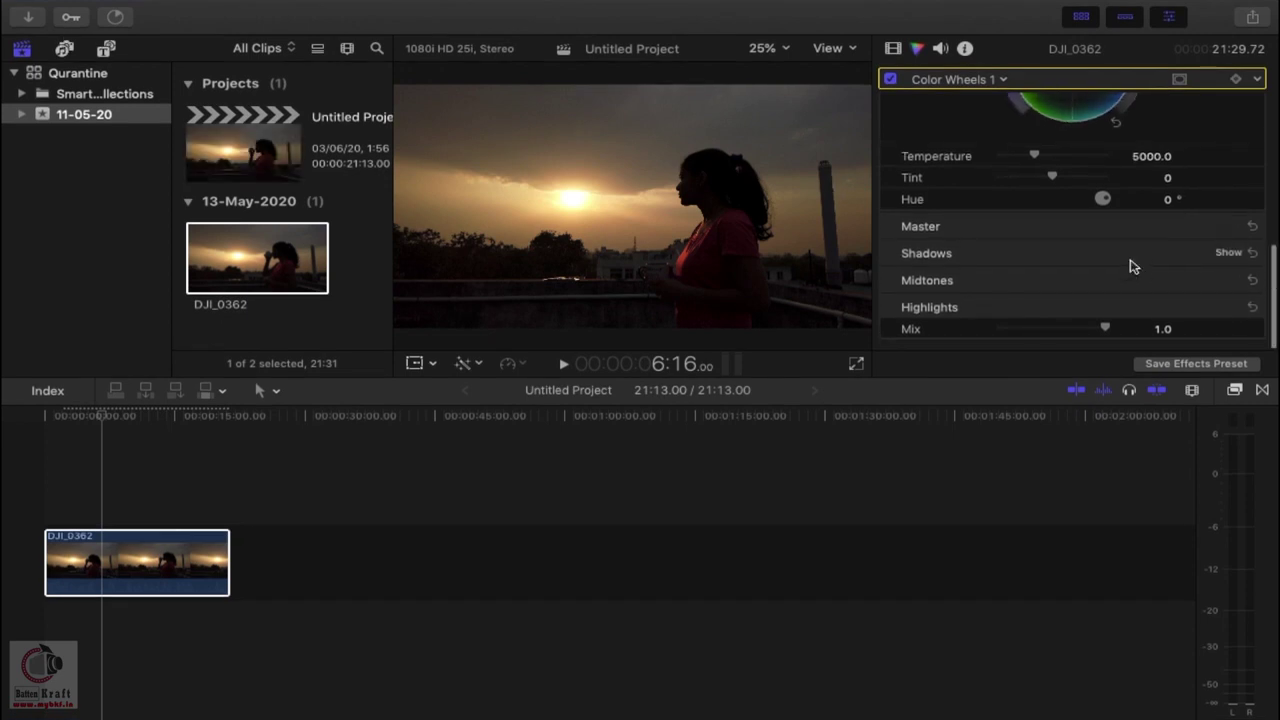
pyautogui.click(1226, 252)
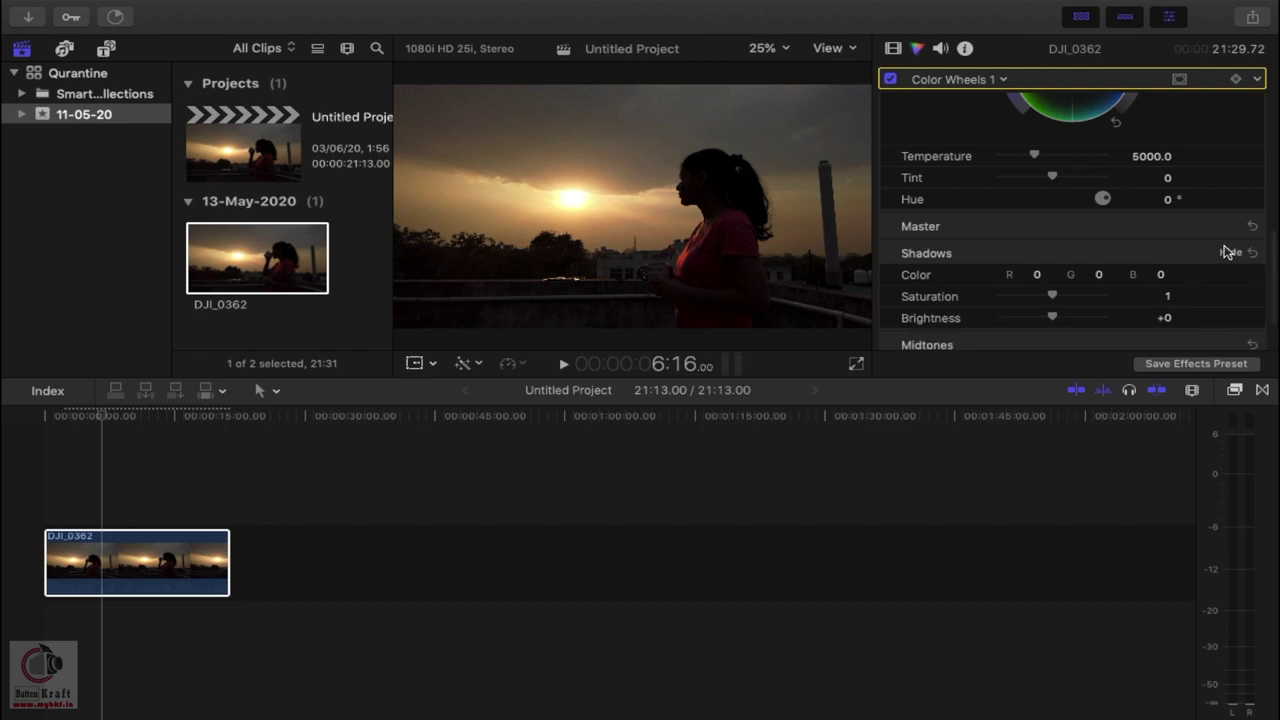
pyautogui.scroll(-2, 1151, 276)
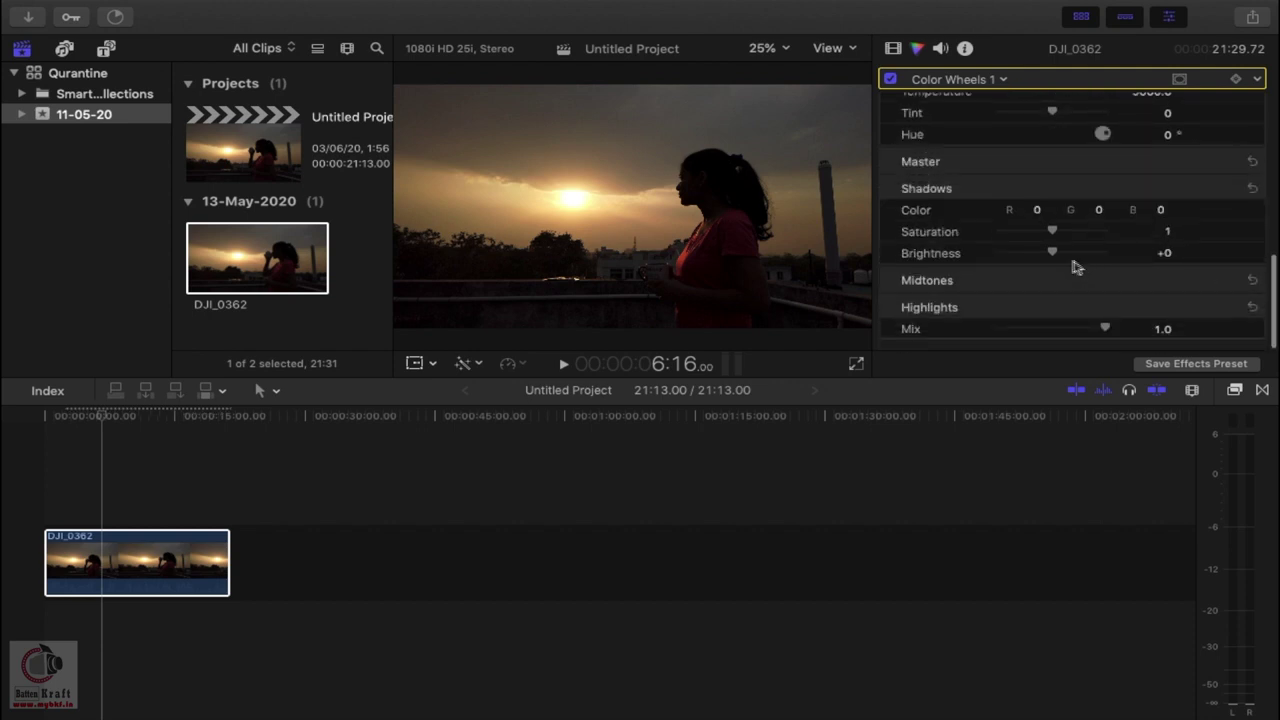
pyautogui.moveTo(1055, 233)
pyautogui.mouseDown()
pyautogui.moveTo(1115, 236)
pyautogui.moveTo(968, 246)
pyautogui.moveTo(1087, 235)
pyautogui.moveTo(1054, 257)
pyautogui.mouseUp()
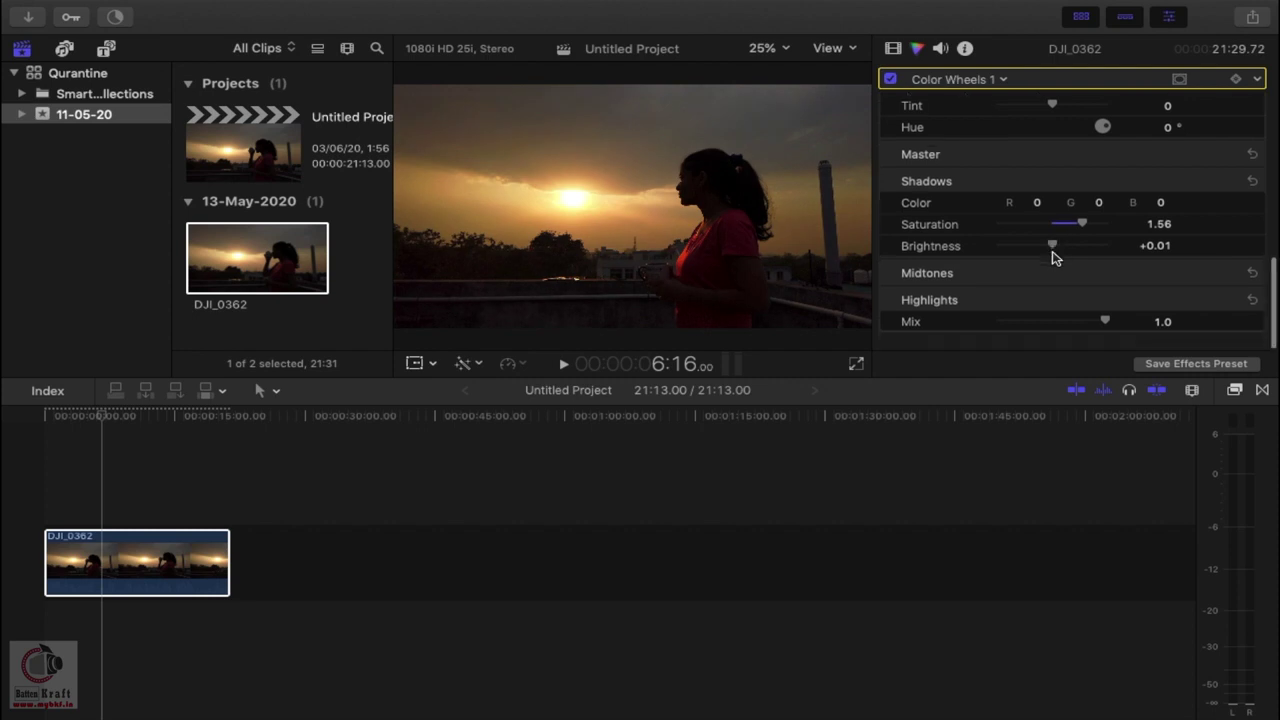
# Set the Color Wheels midtones to saturation 1.81 and brightness -0.12
pyautogui.click(1226, 281)
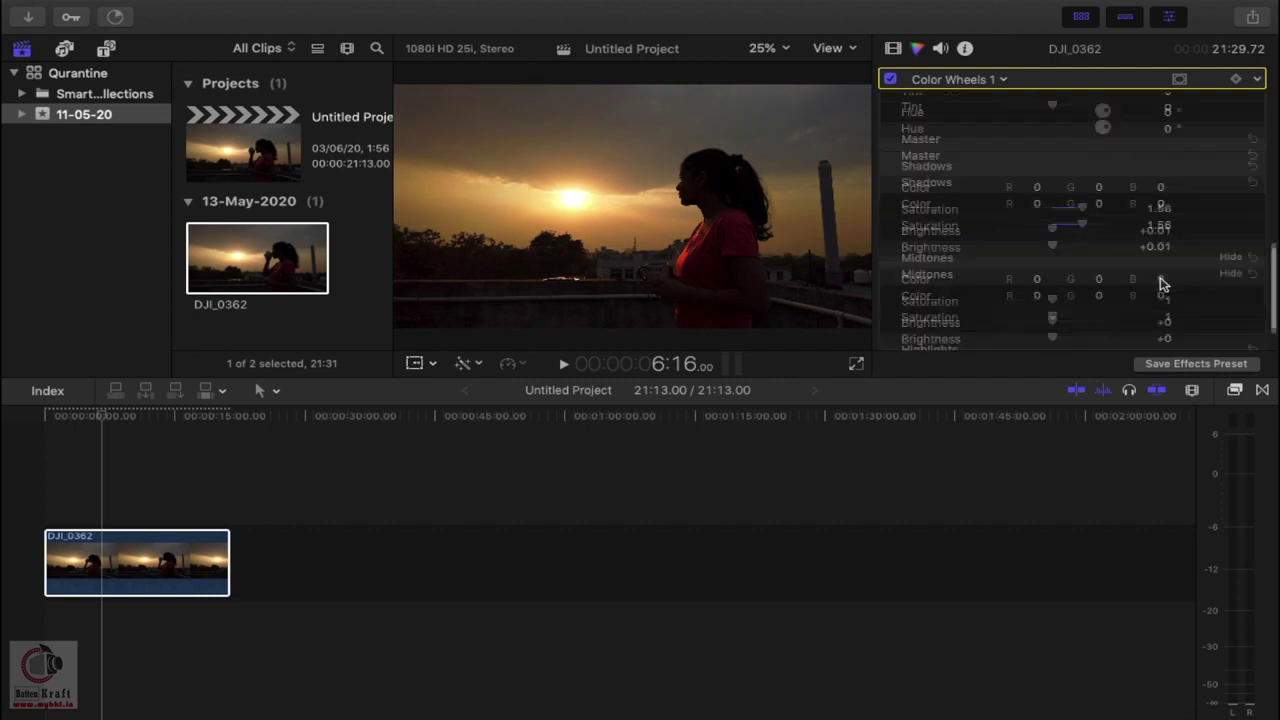
pyautogui.scroll(-2, 1118, 275)
pyautogui.moveTo(1054, 255); pyautogui.dragTo(1048, 282)
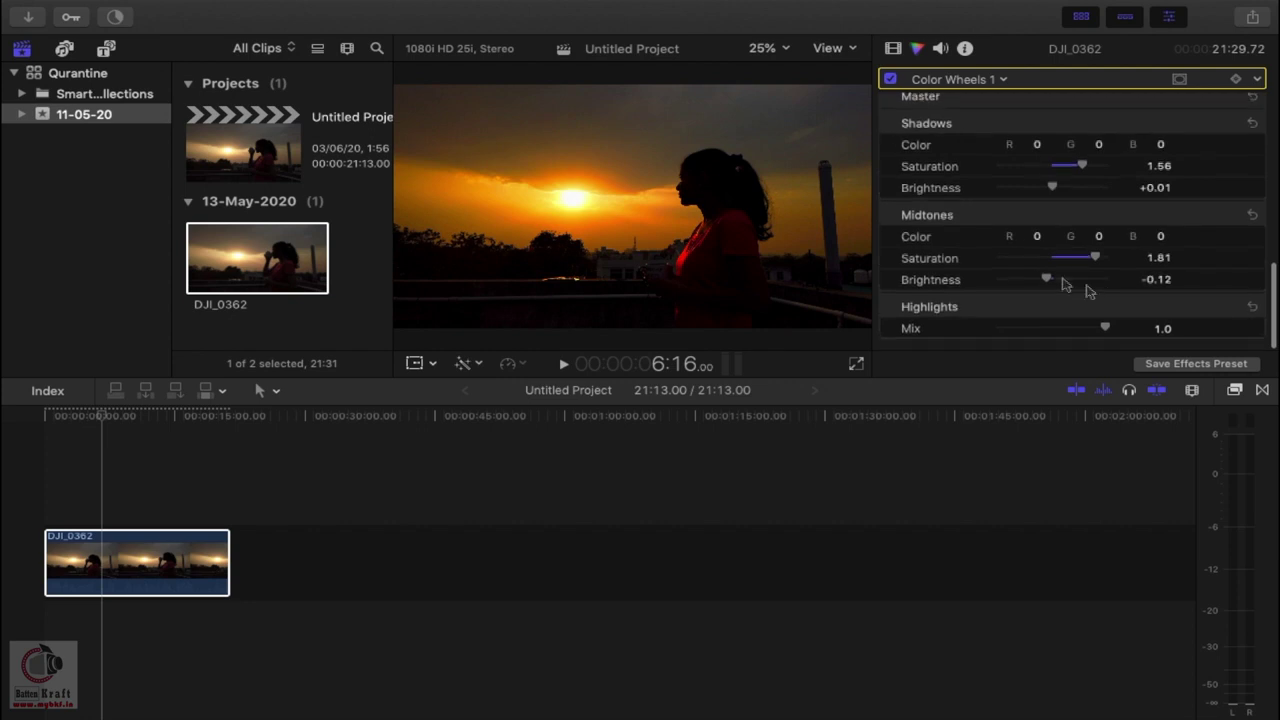
# Set the Color Wheels highlights to saturation 1.13 and brightness -0.07
pyautogui.click(1227, 307)
pyautogui.scroll(-2, 1227, 307)
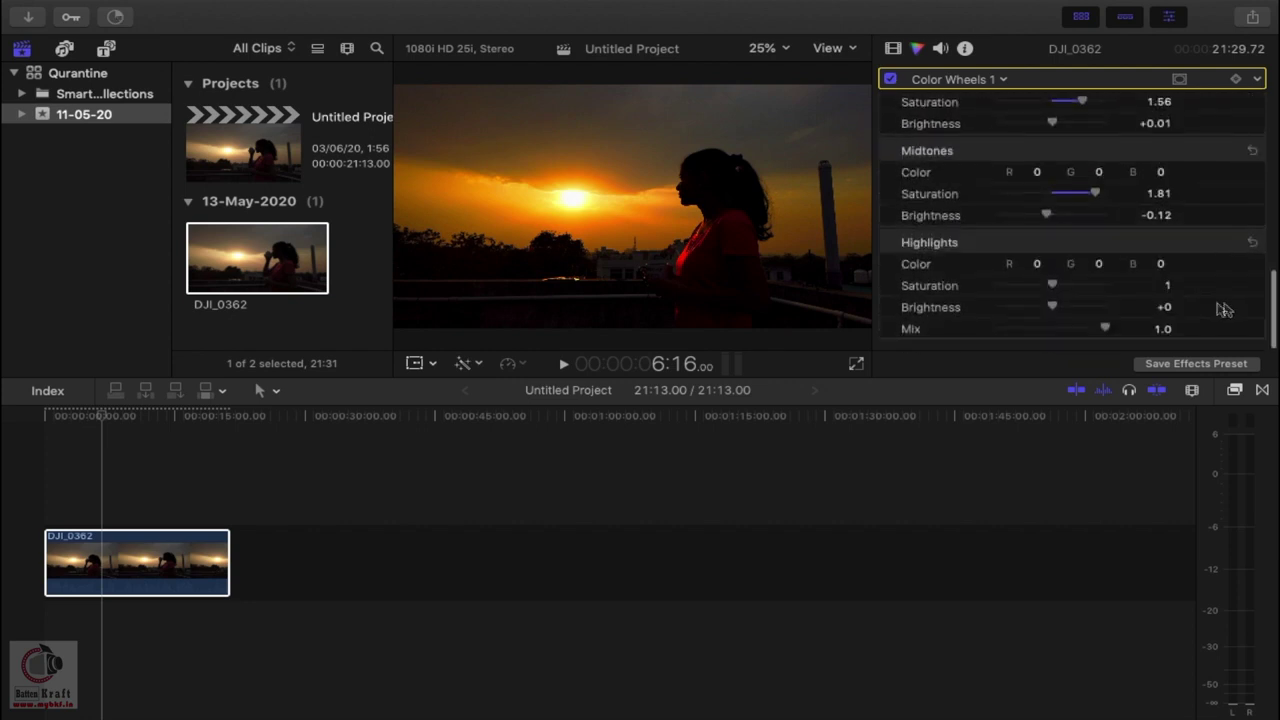
pyautogui.moveTo(1051, 306)
pyautogui.mouseDown()
pyautogui.moveTo(1088, 287)
pyautogui.moveTo(1065, 290)
pyautogui.mouseUp()
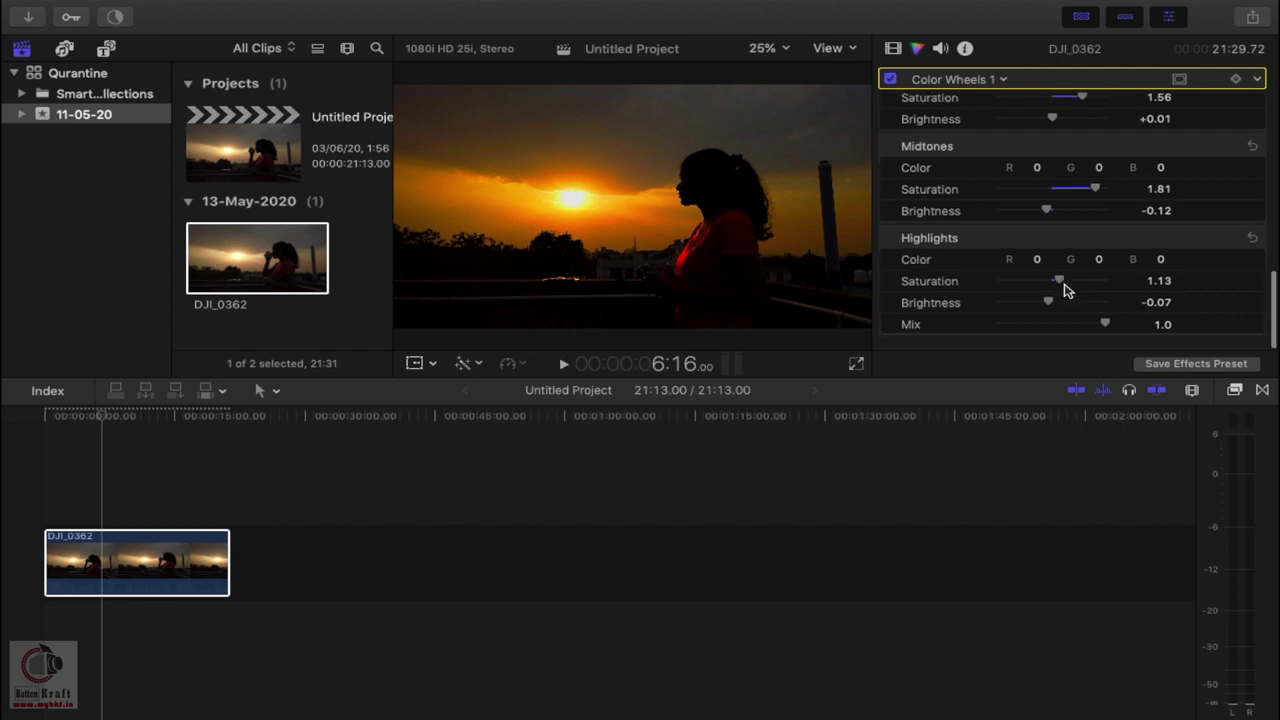
# Set the Color Wheels master values to saturation 1.2 and brightness +0.01
pyautogui.scroll(5, 1048, 306)
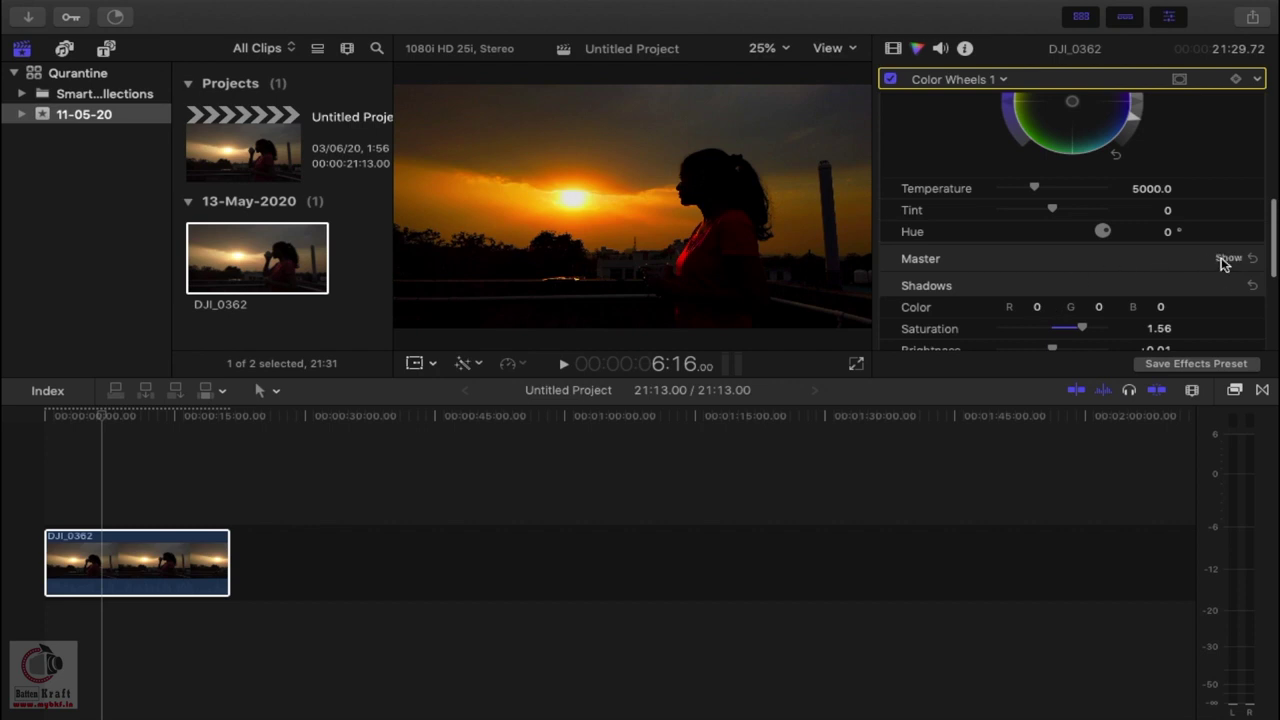
pyautogui.click(1226, 258)
pyautogui.scroll(-2, 1228, 268)
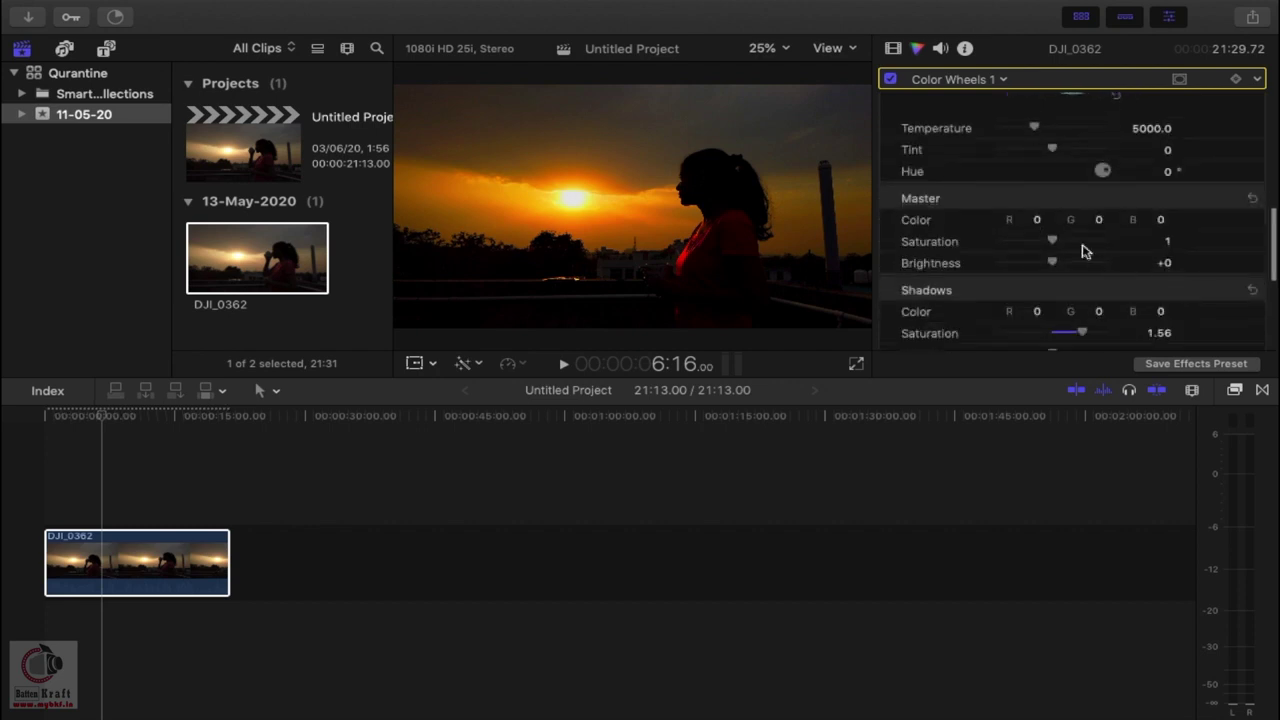
pyautogui.moveTo(1058, 245); pyautogui.dragTo(1059, 266)
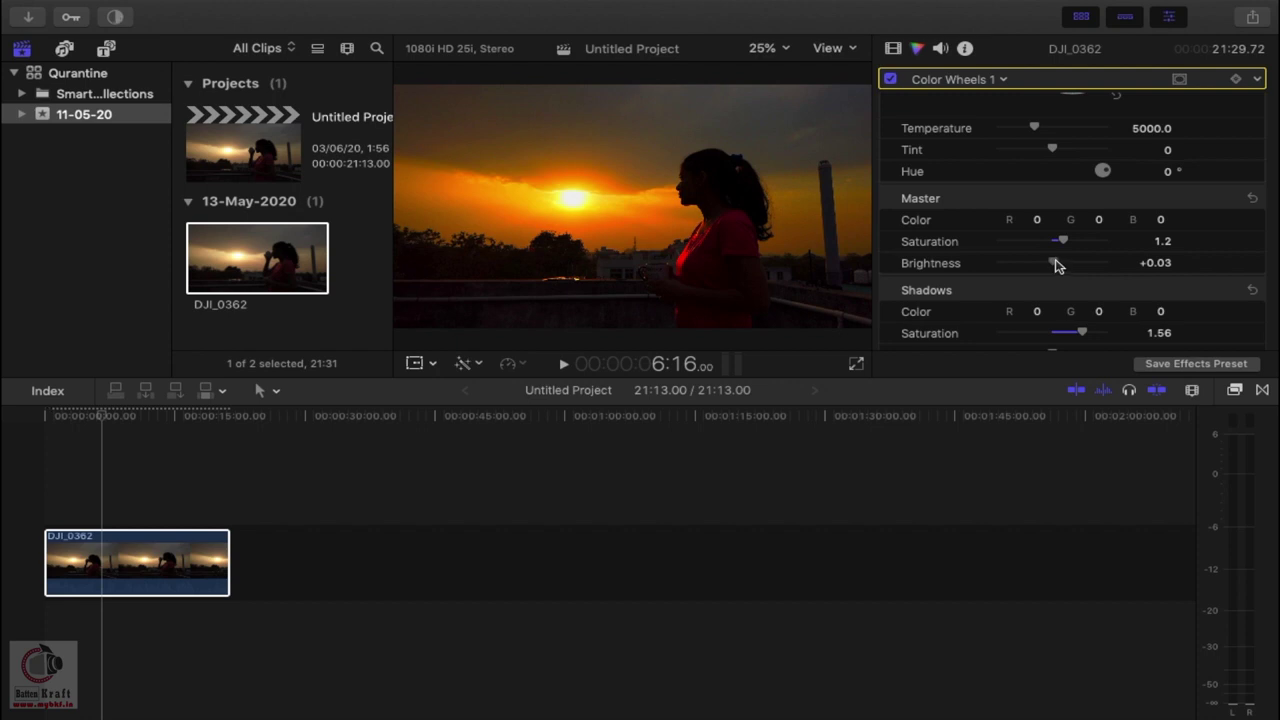
pyautogui.moveTo(1059, 266); pyautogui.dragTo(1053, 266)
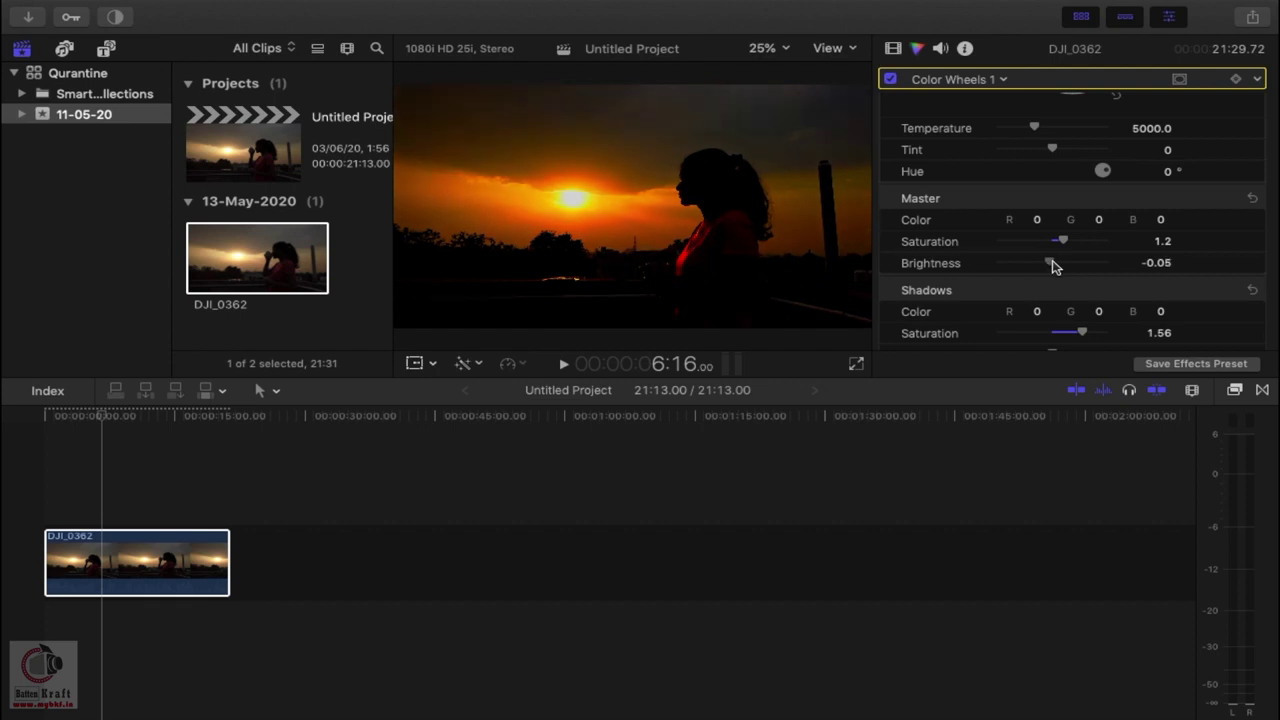
pyautogui.moveTo(1053, 266); pyautogui.dragTo(1057, 266)
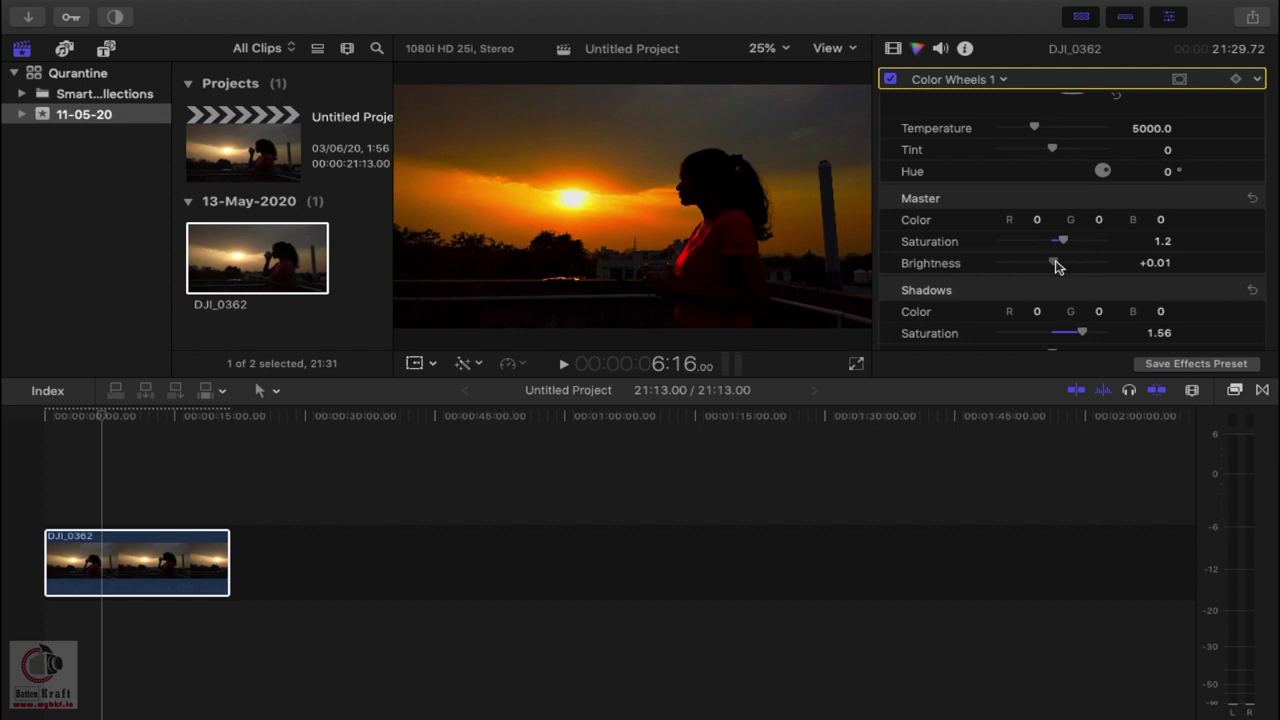
# Set the Color Wheels temperature to 6179, fine-tune the tint slightly, and review the wheels and their values
pyautogui.scroll(3, 1055, 266)
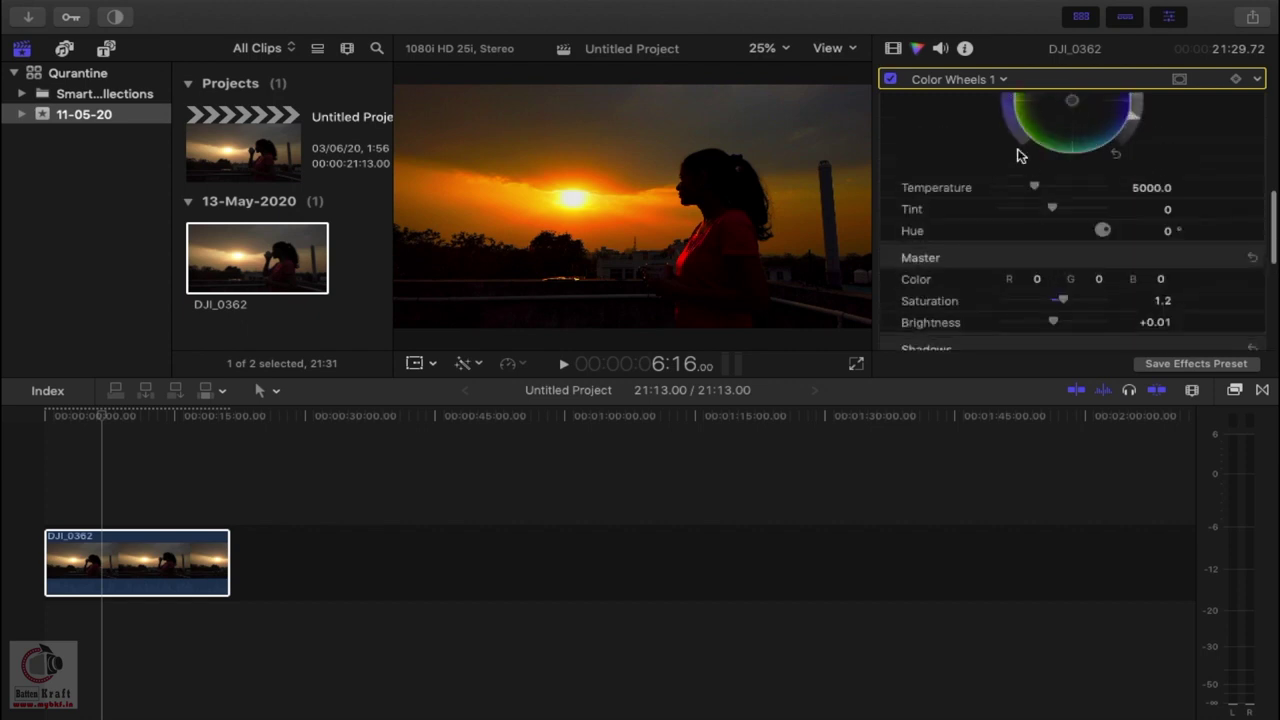
pyautogui.moveTo(1037, 187)
pyautogui.mouseDown()
pyautogui.moveTo(1137, 187)
pyautogui.moveTo(965, 180)
pyautogui.moveTo(1050, 183)
pyautogui.mouseUp()
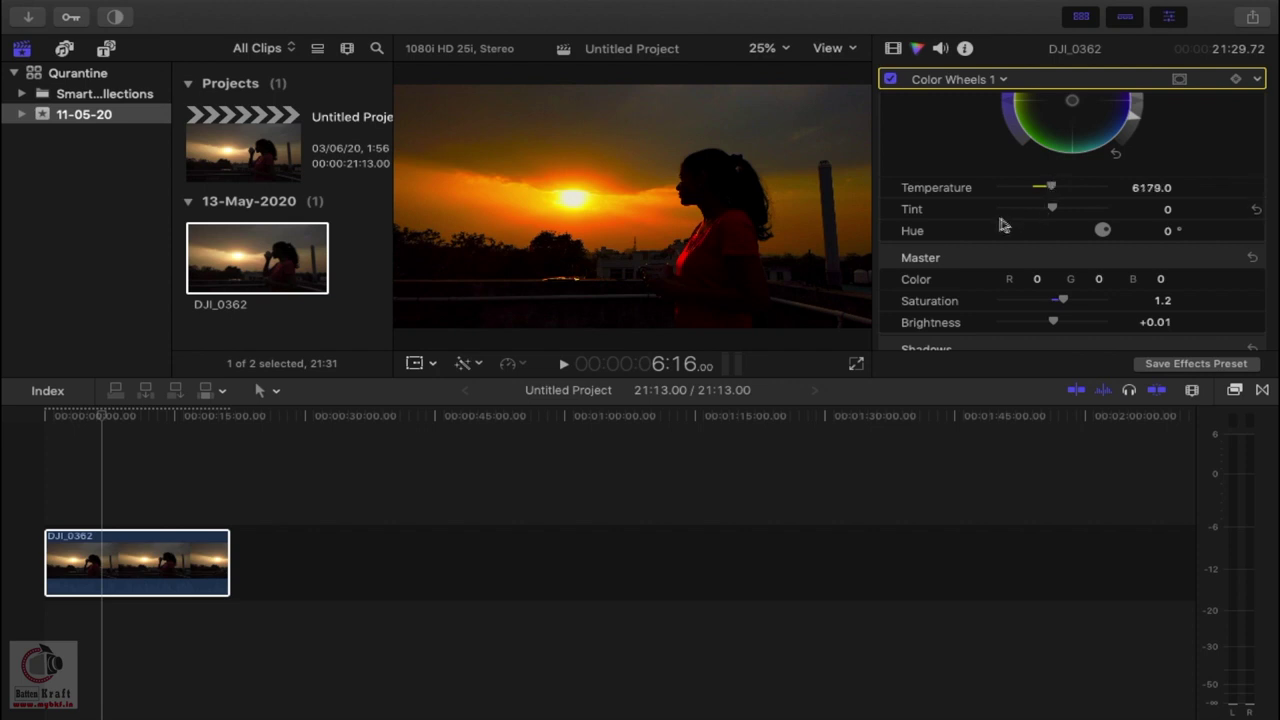
pyautogui.moveTo(1050, 213)
pyautogui.mouseDown()
pyautogui.moveTo(1063, 213)
pyautogui.moveTo(1028, 216)
pyautogui.moveTo(1052, 216)
pyautogui.mouseUp()
pyautogui.scroll(10, 1052, 213)
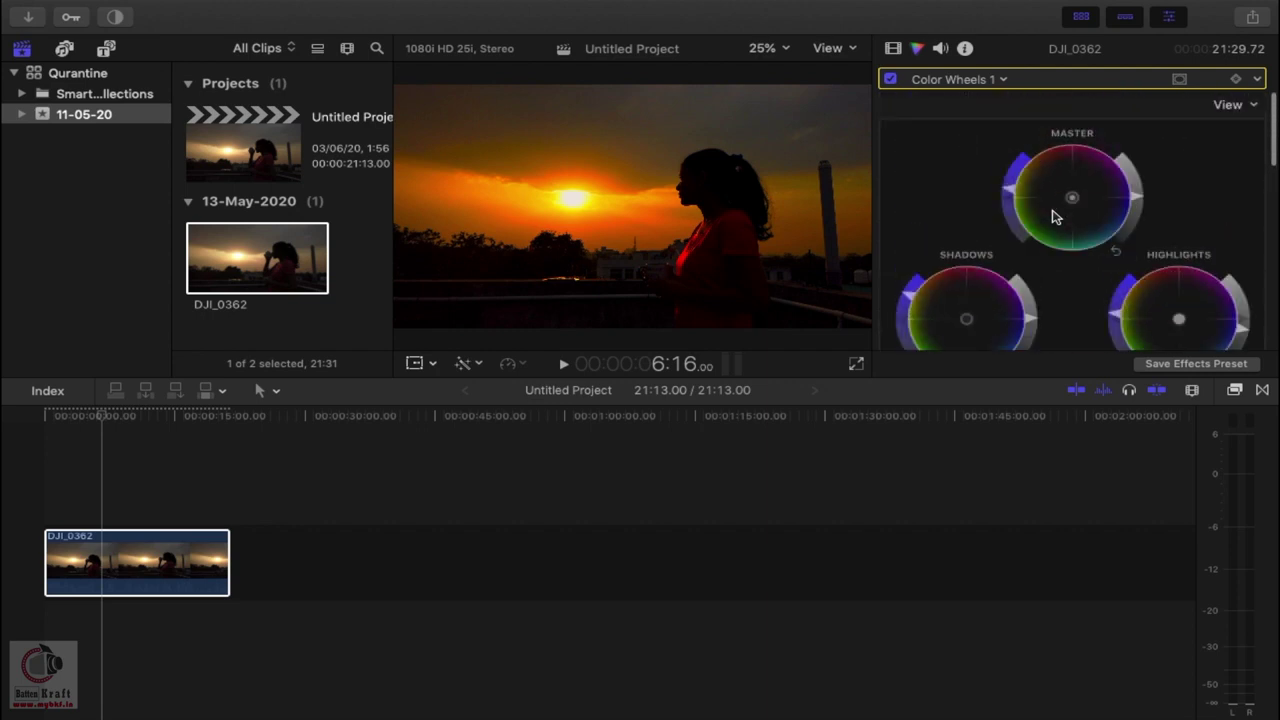
pyautogui.scroll(-15, 1052, 213)
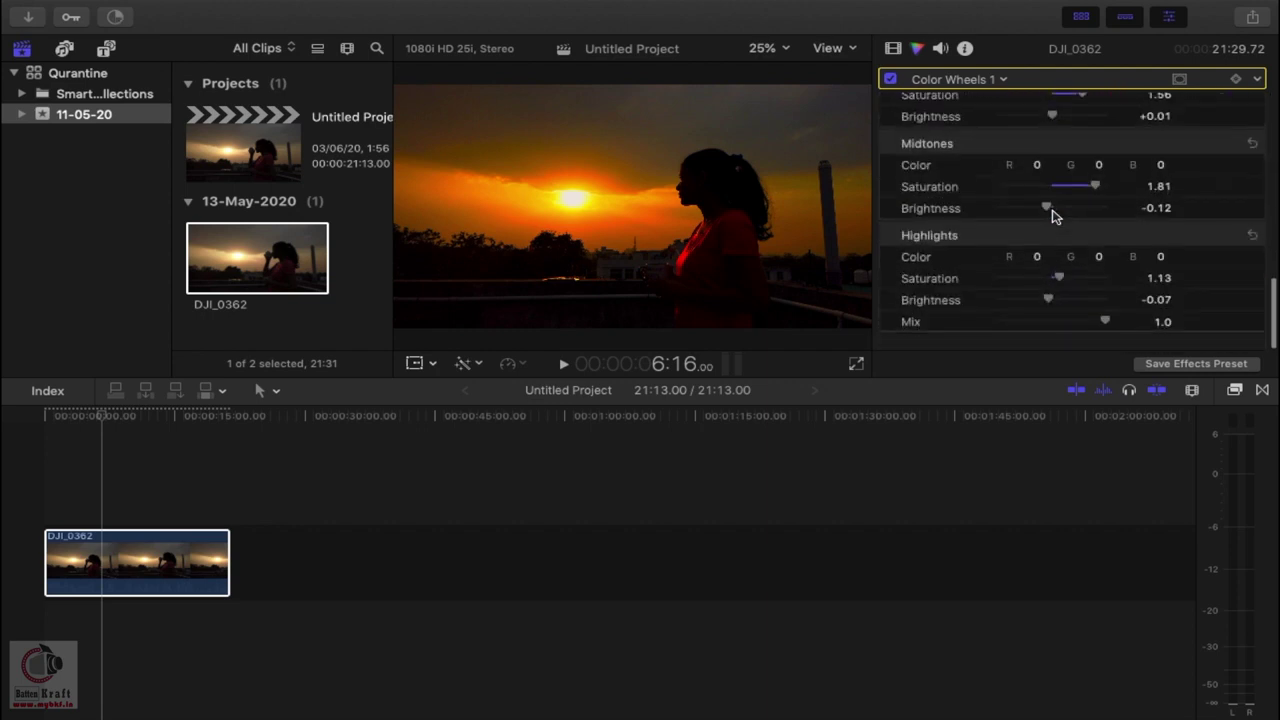
pyautogui.scroll(15, 1052, 216)
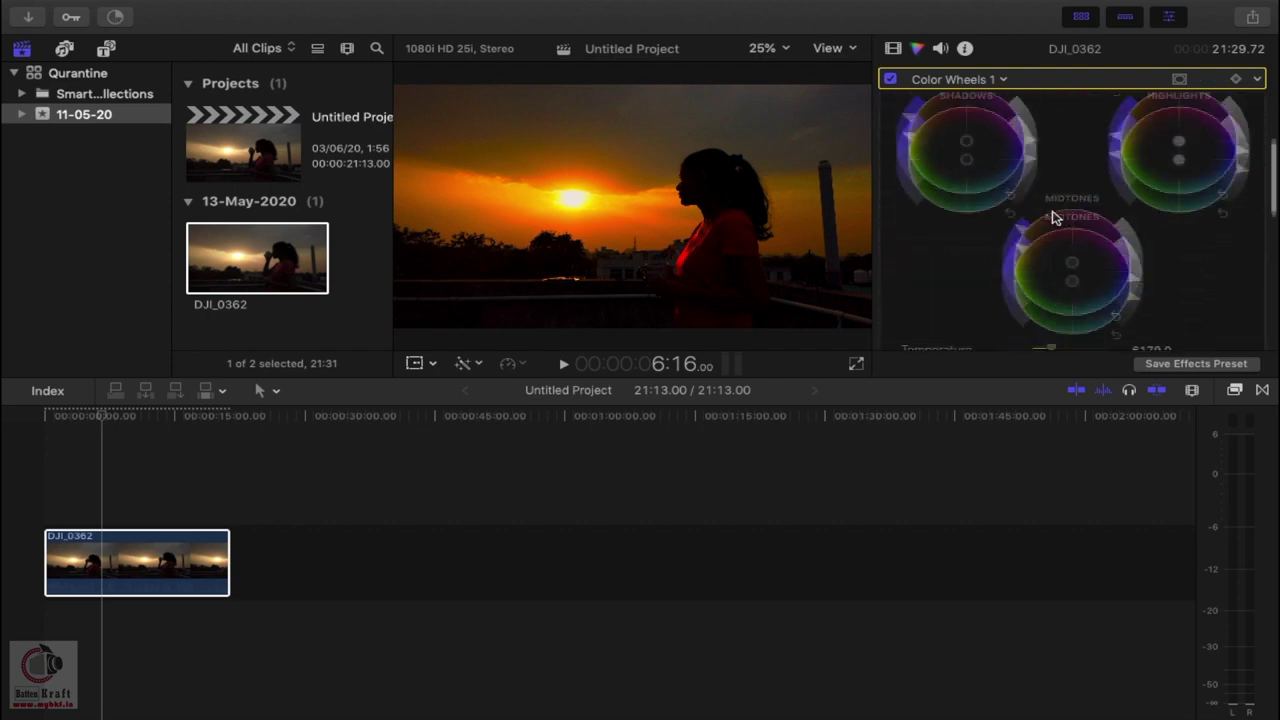
# In Color Board 1, shift the highlights' color toward blue with a small positive amount and raise the global saturation slightly
pyautogui.click(991, 80)
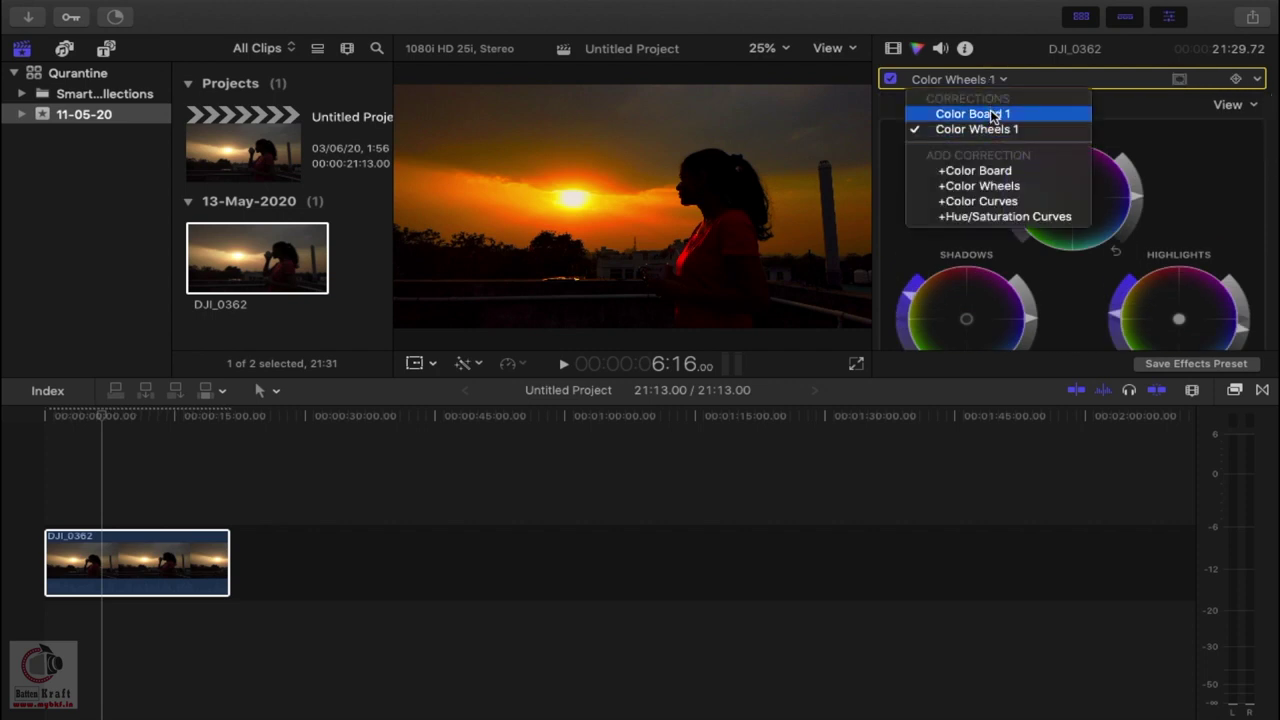
pyautogui.click(993, 117)
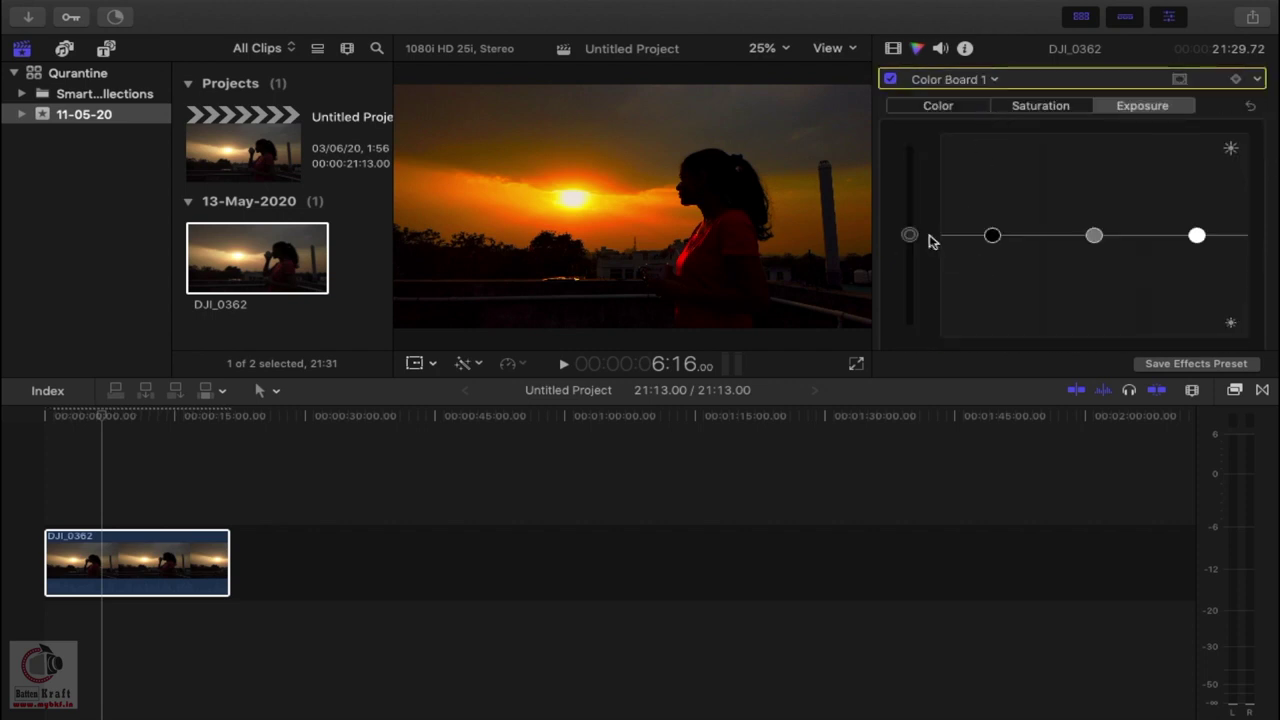
pyautogui.click(949, 108)
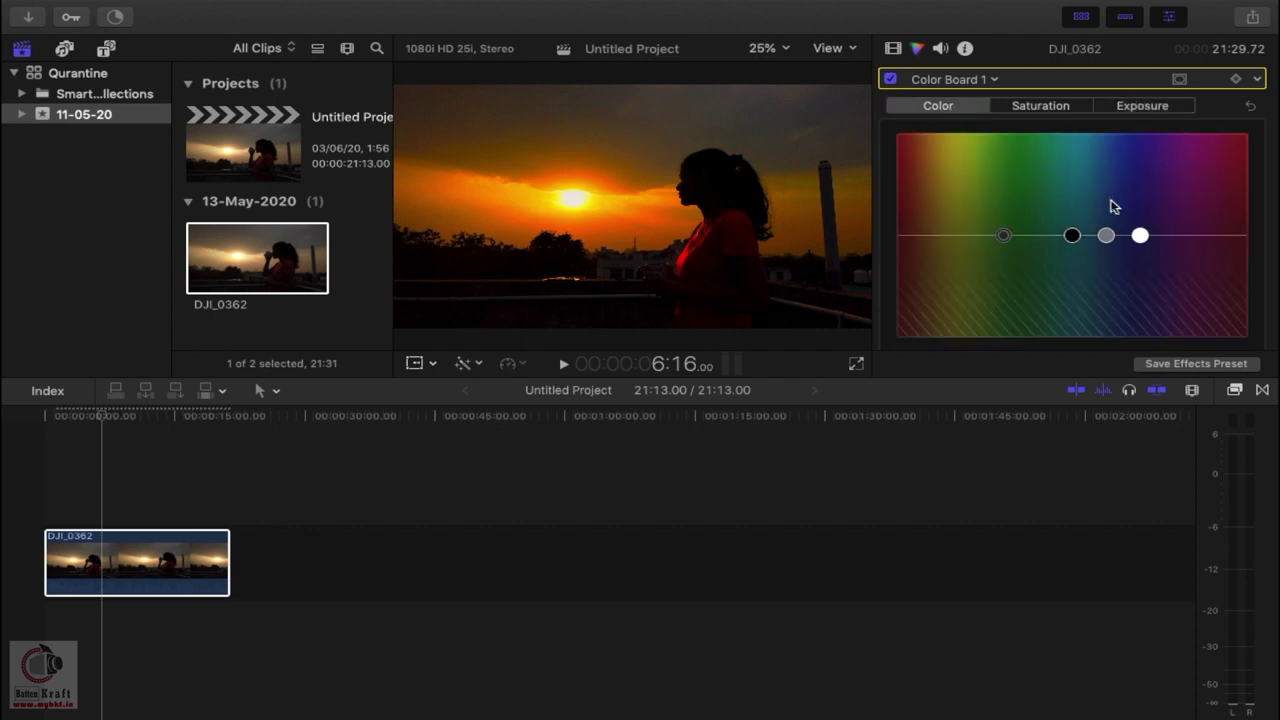
pyautogui.moveTo(1140, 235)
pyautogui.mouseDown()
pyautogui.moveTo(1131, 194)
pyautogui.moveTo(1138, 212)
pyautogui.mouseUp()
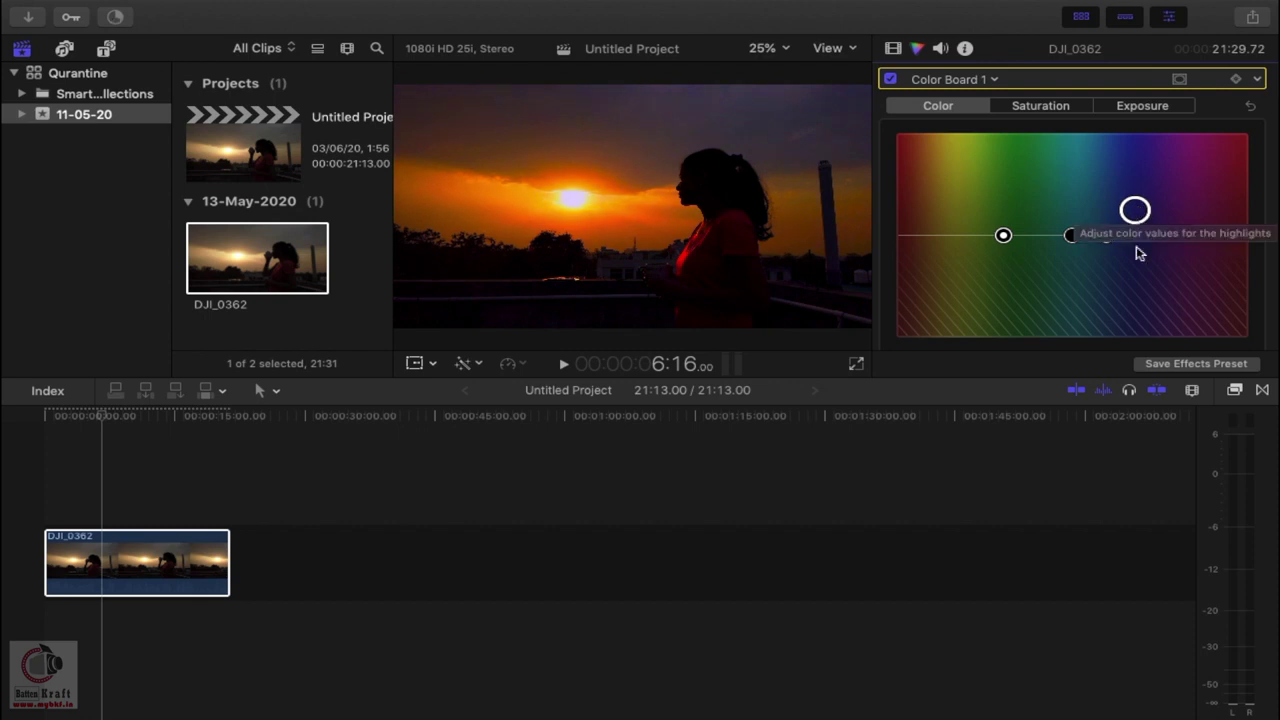
pyautogui.moveTo(1004, 235)
pyautogui.mouseDown()
pyautogui.moveTo(1004, 224)
pyautogui.moveTo(1004, 236)
pyautogui.mouseUp()
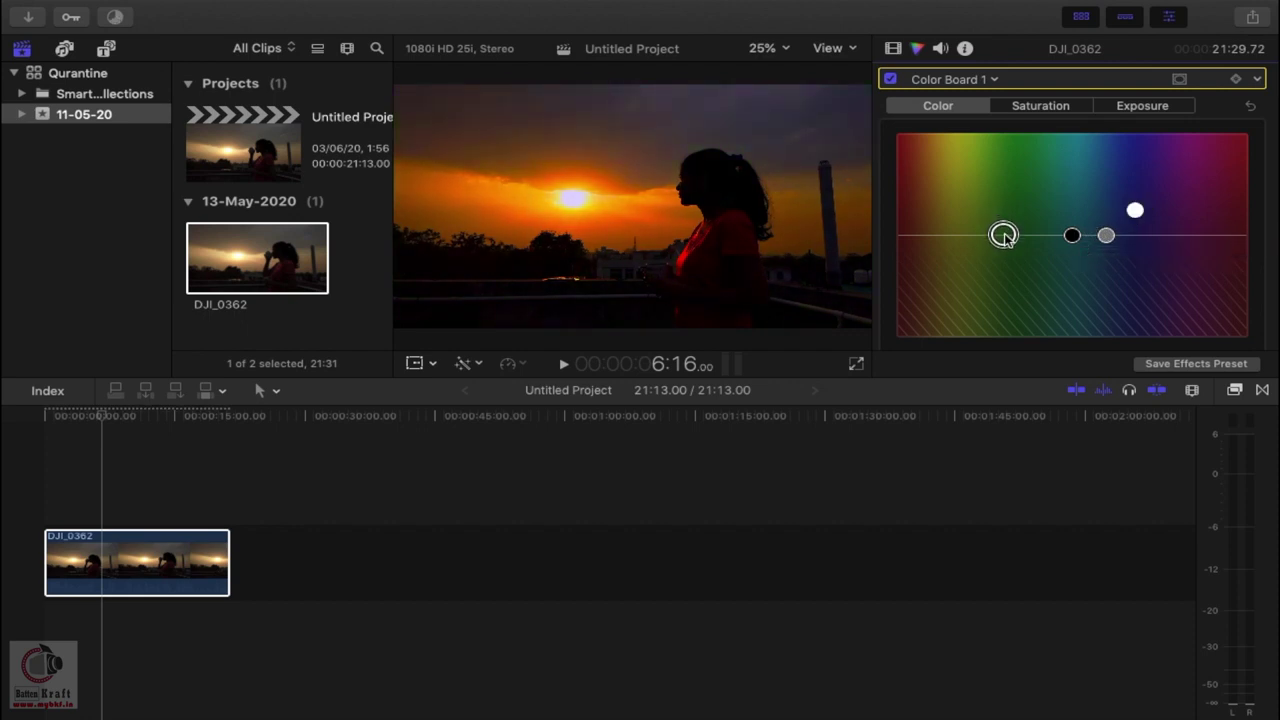
pyautogui.click(1038, 109)
pyautogui.moveTo(918, 234)
pyautogui.mouseDown()
pyautogui.moveTo(922, 183)
pyautogui.moveTo(914, 303)
pyautogui.moveTo(911, 220)
pyautogui.mouseUp()
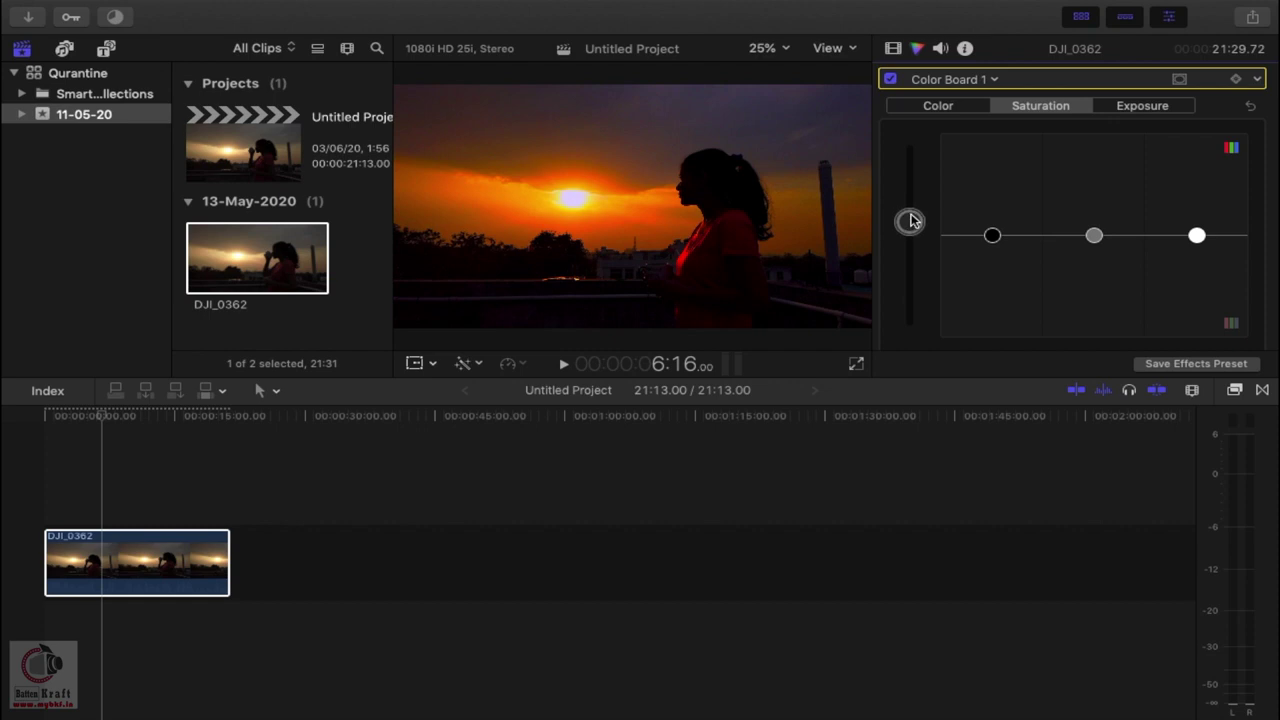
# Raise the Color Board exposure slightly for shadows and midtones, lower it for highlights, and review the color, saturation and exposure adjustments
pyautogui.click(1114, 106)
pyautogui.moveTo(989, 237)
pyautogui.mouseDown()
pyautogui.moveTo(990, 248)
pyautogui.moveTo(990, 230)
pyautogui.mouseUp()
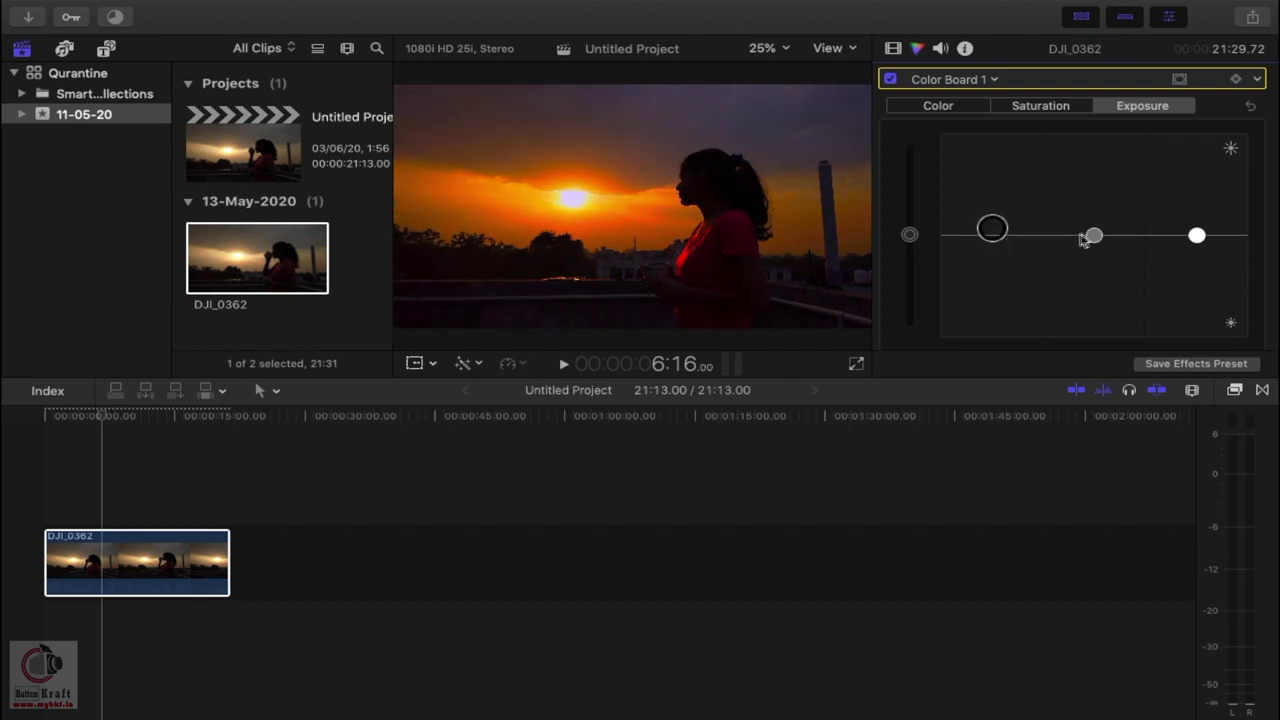
pyautogui.moveTo(1094, 234)
pyautogui.mouseDown()
pyautogui.moveTo(1092, 217)
pyautogui.moveTo(1097, 231)
pyautogui.mouseUp()
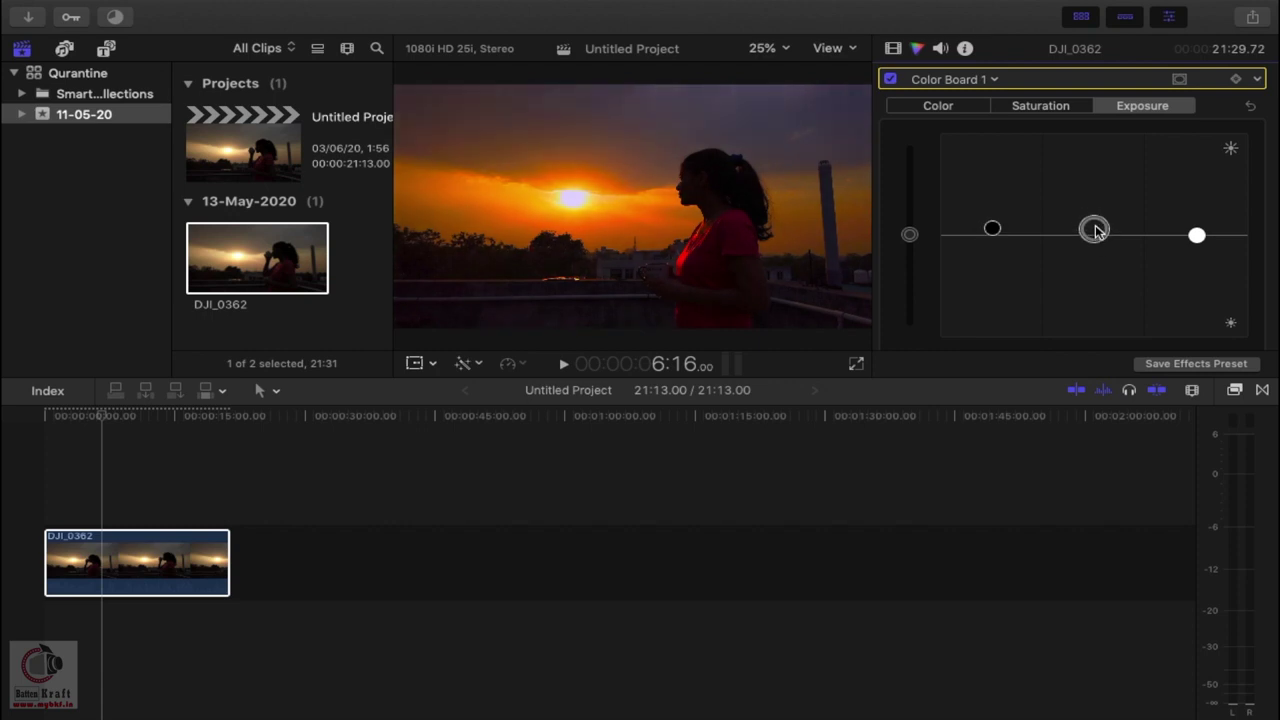
pyautogui.moveTo(1197, 237); pyautogui.dragTo(1197, 258)
pyautogui.moveTo(1201, 259); pyautogui.dragTo(1201, 251)
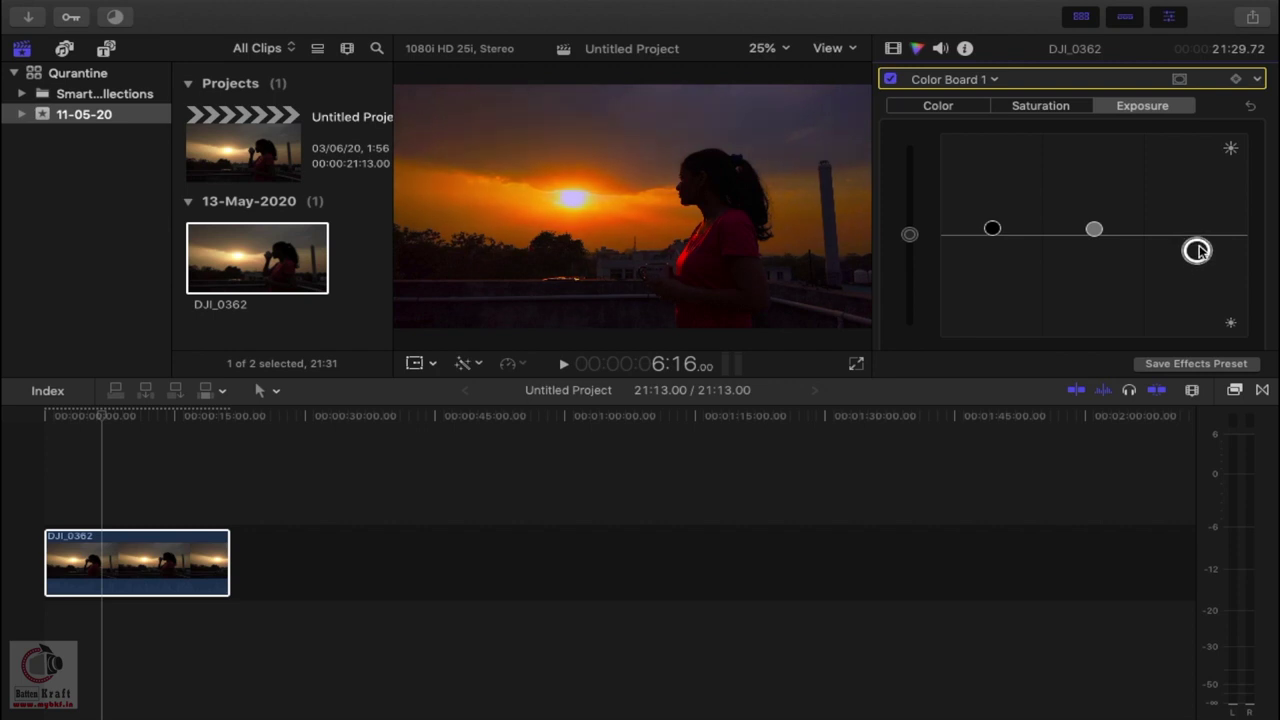
pyautogui.click(1058, 110)
pyautogui.click(941, 106)
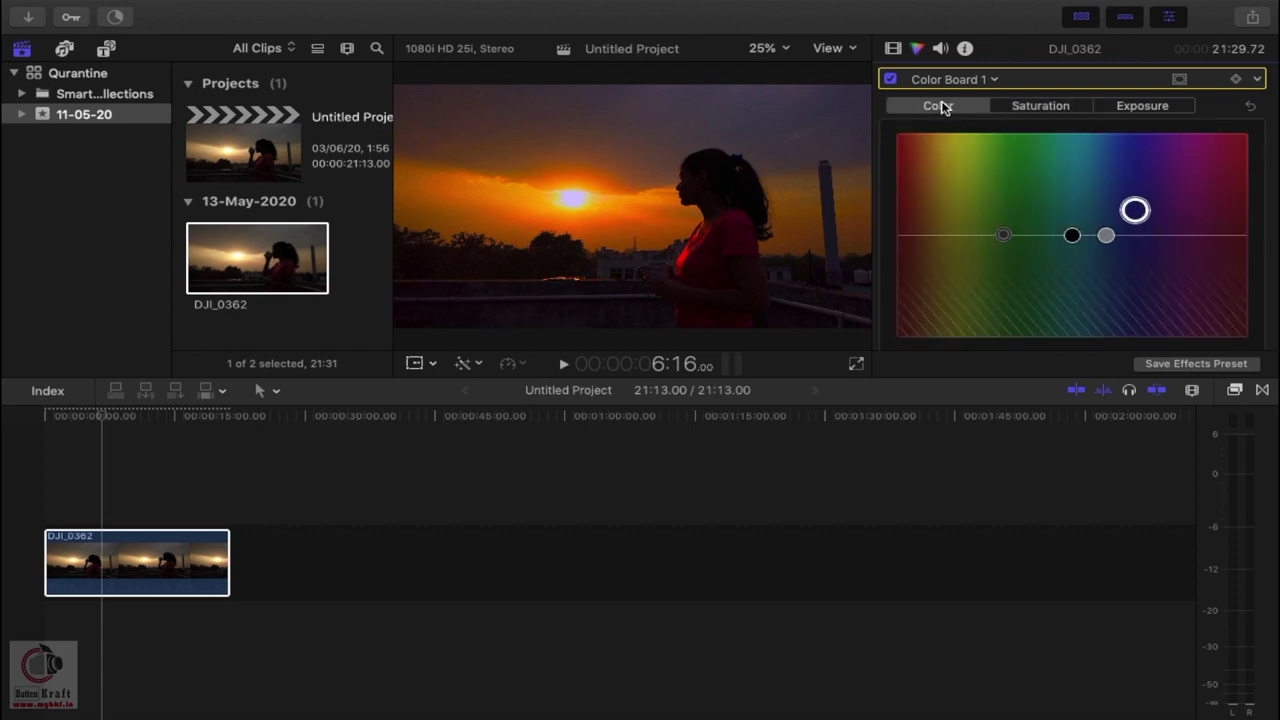
pyautogui.click(1066, 108)
pyautogui.click(1124, 107)
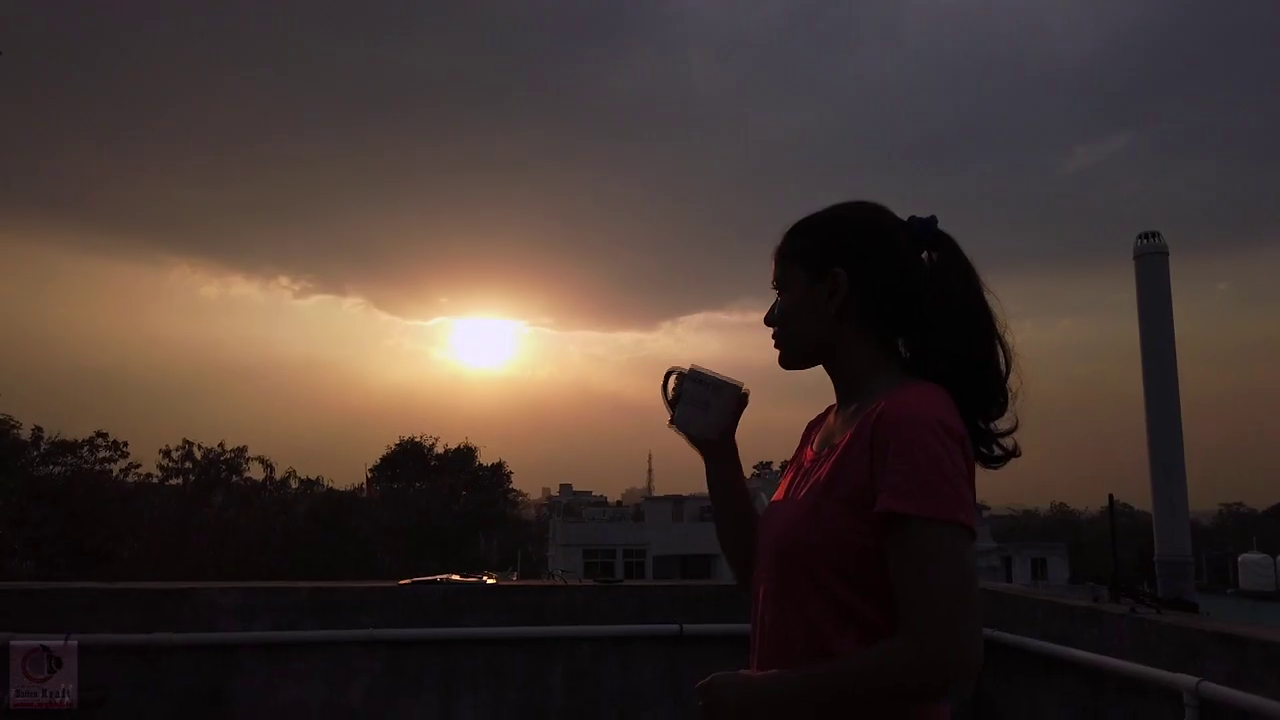